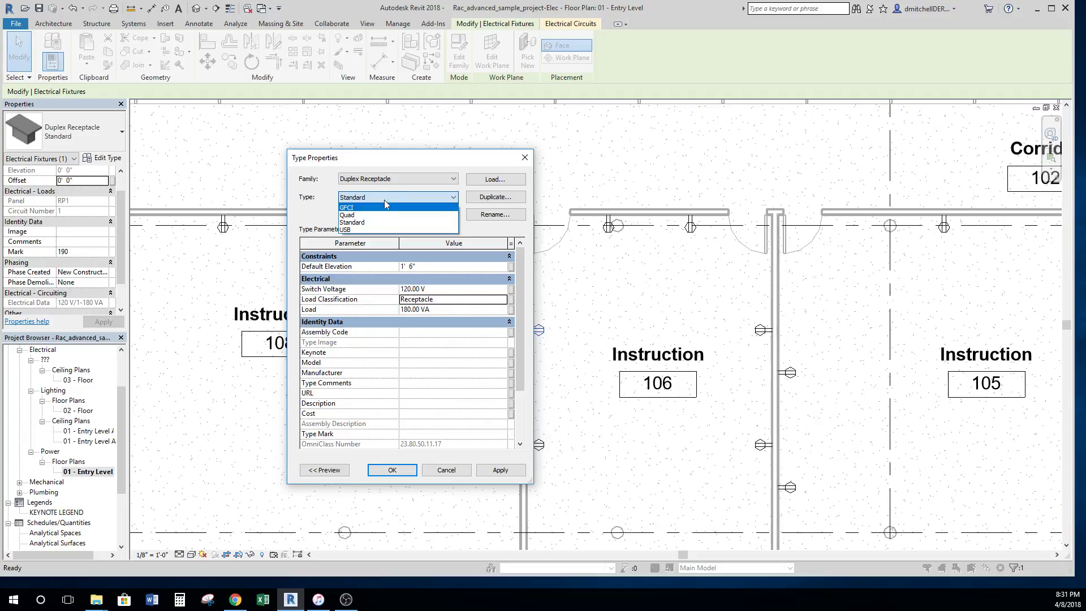
# Step: Close the Duplex Receptacle's type properties without changing its type and clear the selection
pyautogui.click(333, 198)
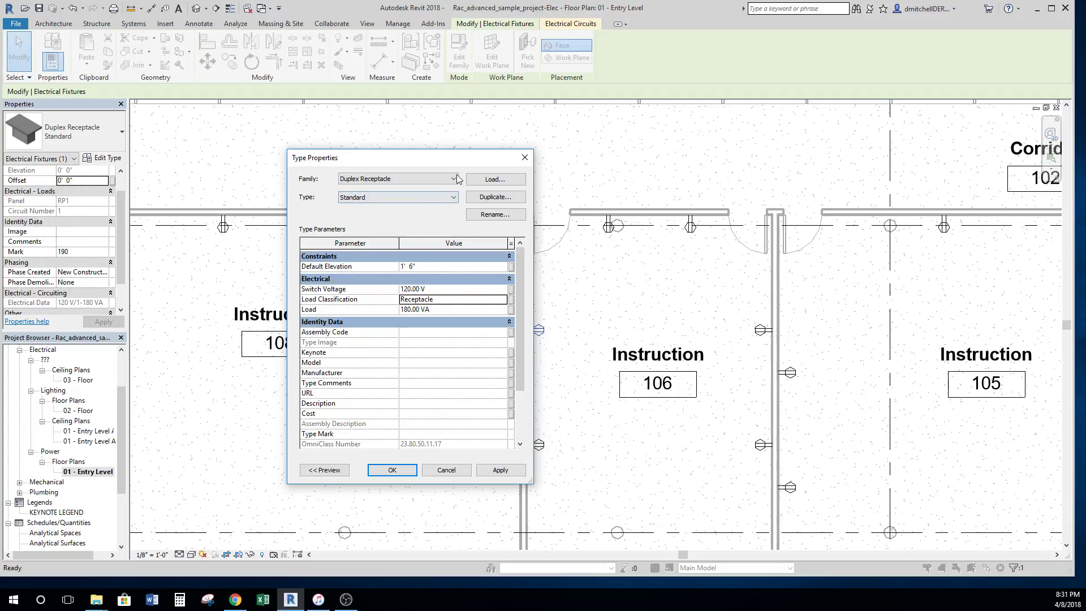
pyautogui.click(525, 160)
pyautogui.click(504, 311)
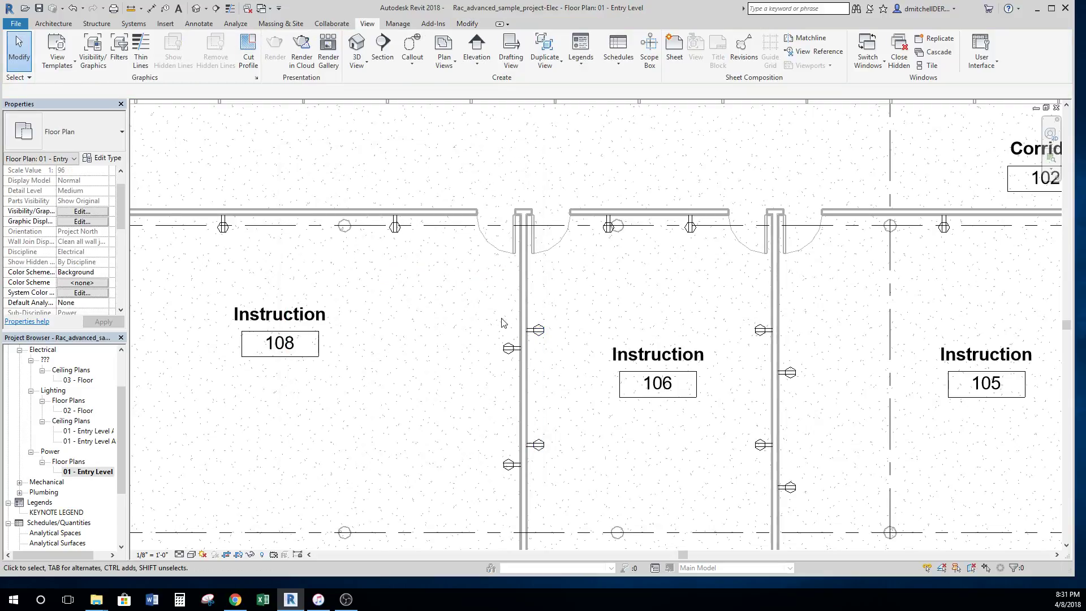
# Step: Set the elevation to 4' and the offset to 1' for the upper Instruction 108 receptacle on the wall shared with Instruction 106
pyautogui.click(509, 349)
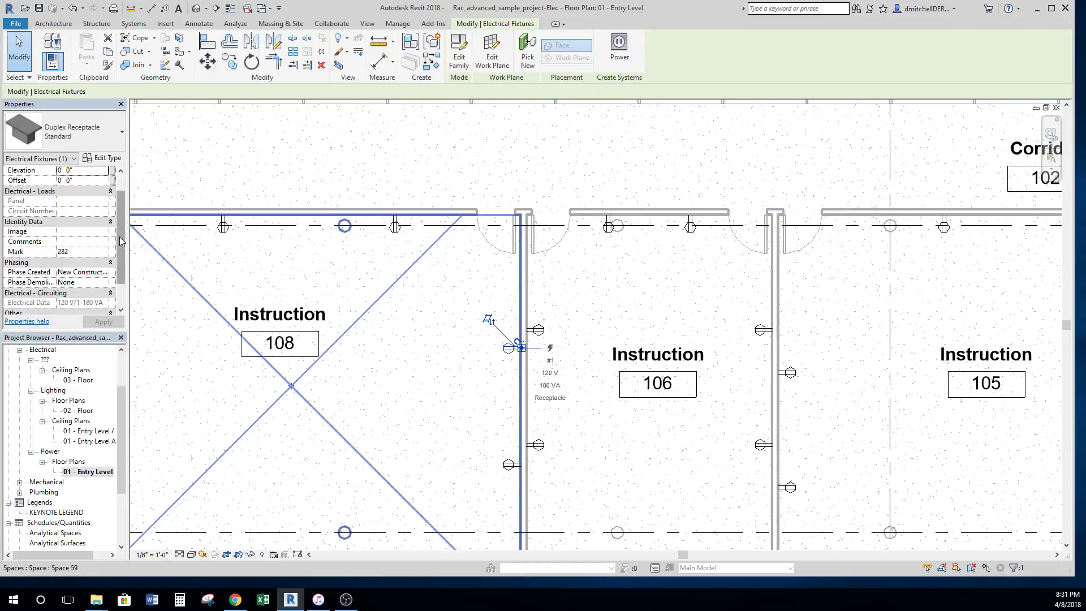
pyautogui.scroll(-1, 121, 240)
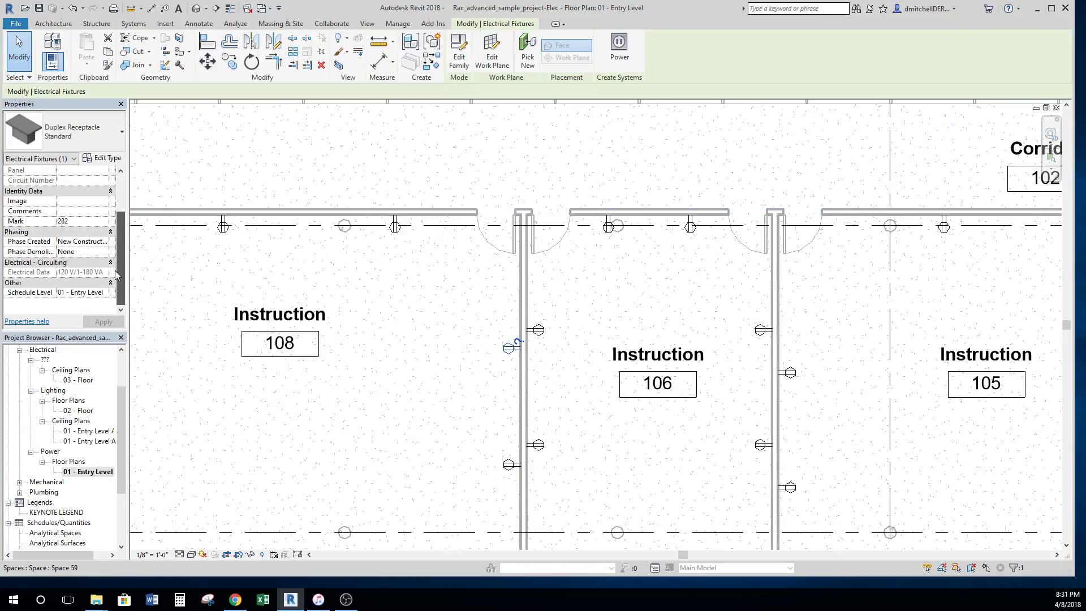
pyautogui.scroll(1, 120, 243)
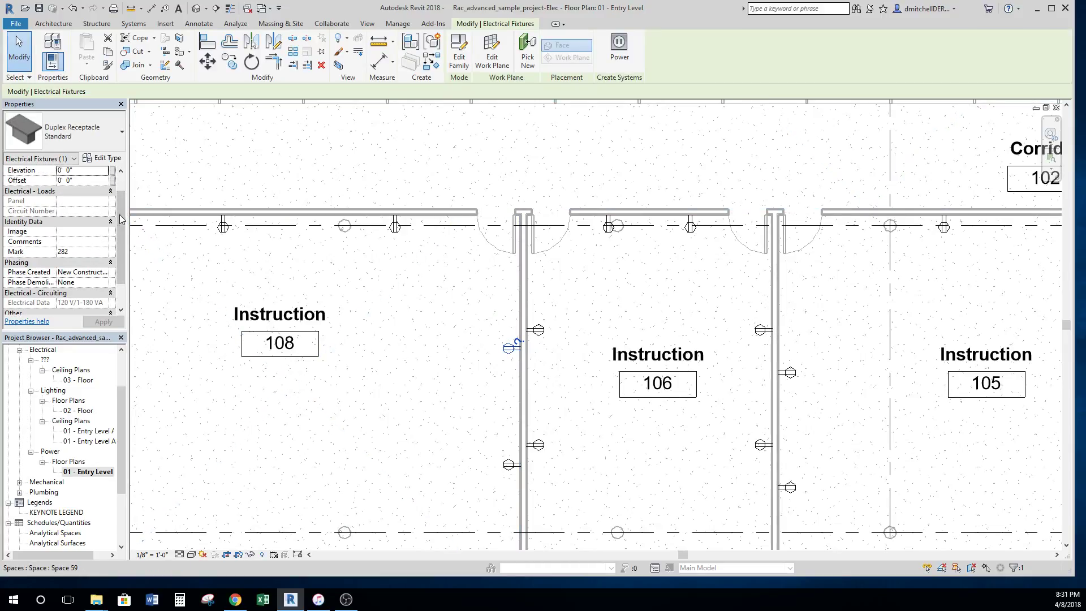
pyautogui.scroll(1, 120, 237)
pyautogui.click(85, 191)
pyautogui.write('4')
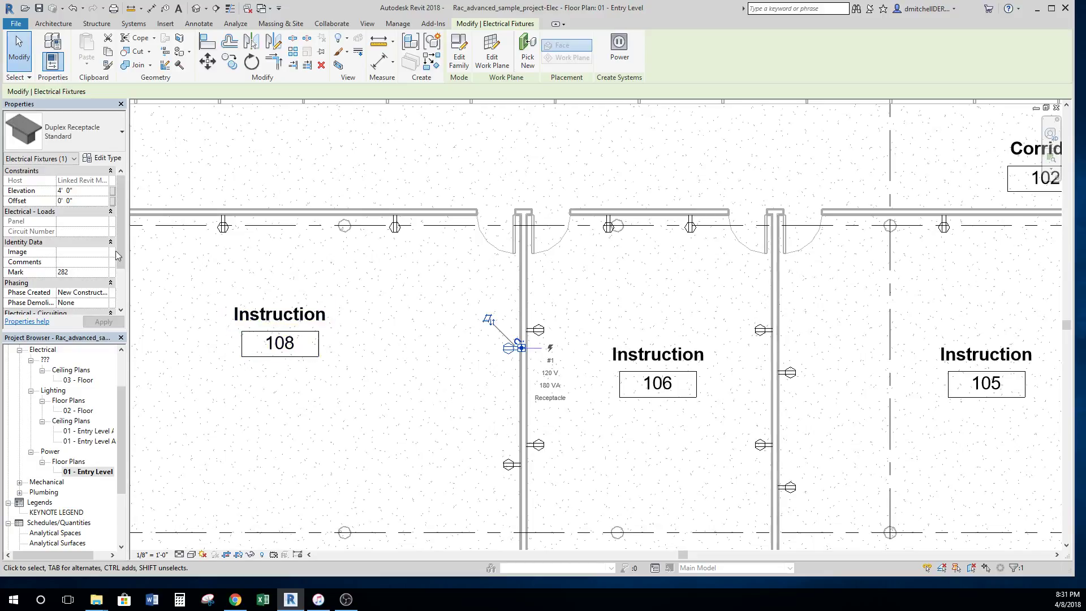
pyautogui.click(82, 199)
pyautogui.write('1')
pyautogui.click(466, 404)
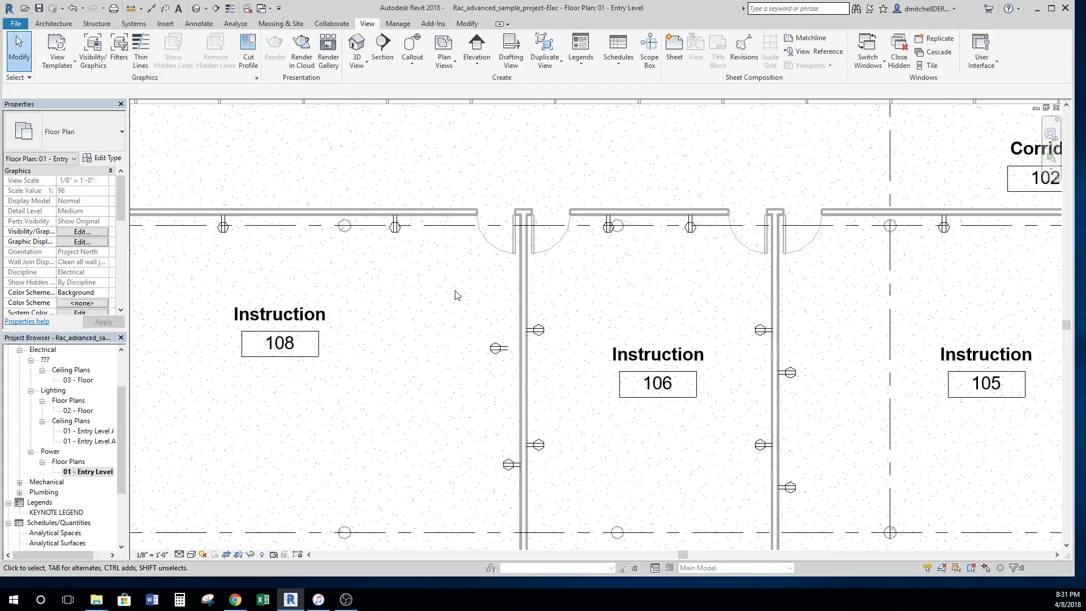
# Step: Set both the elevation and the offset of the receptacle standing off the Instruction 108 wall to 0
pyautogui.click(497, 349)
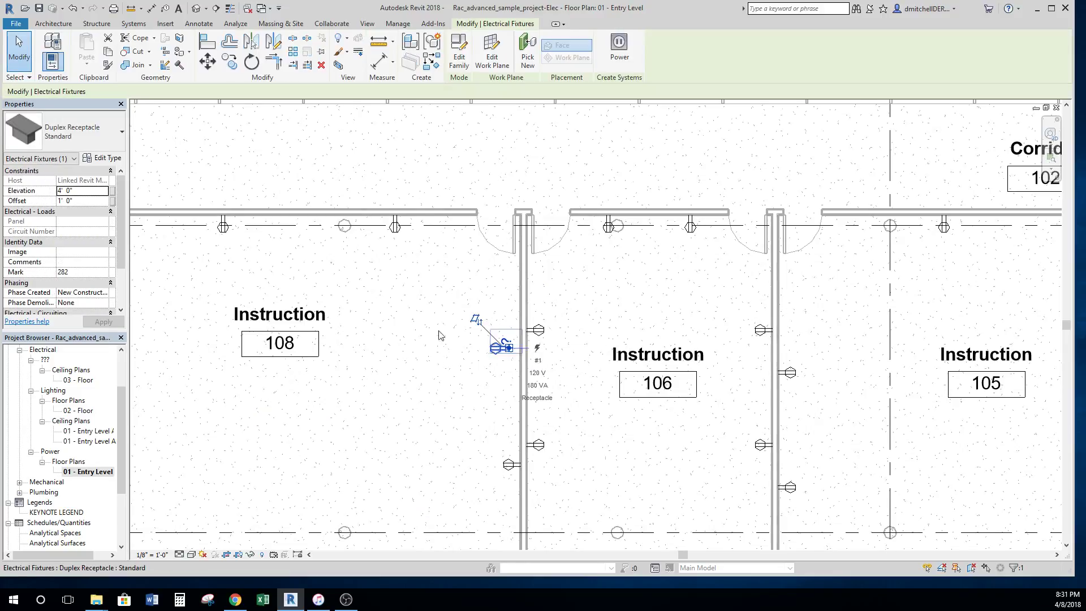
pyautogui.click(82, 191)
pyautogui.write('0')
pyautogui.press('Return')
pyautogui.click(78, 201)
pyautogui.write('0')
pyautogui.press('Return')
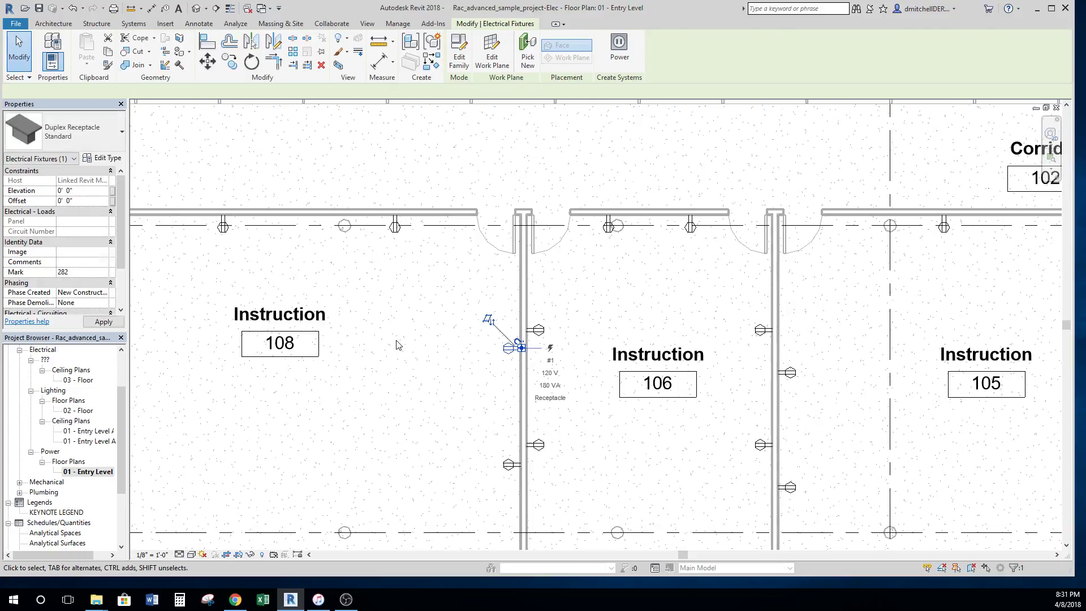
pyautogui.click(420, 340)
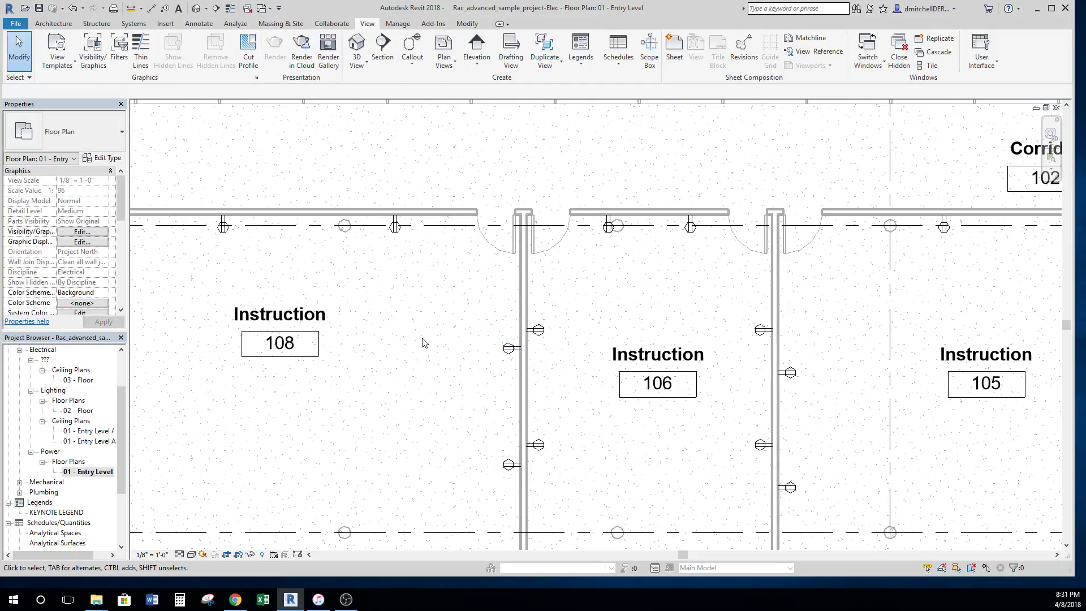
# Step: Select all instances of the receptacle's type that are visible in the view, and clear the selection after checking it
pyautogui.click(507, 349)
pyautogui.rightClick(509, 348)
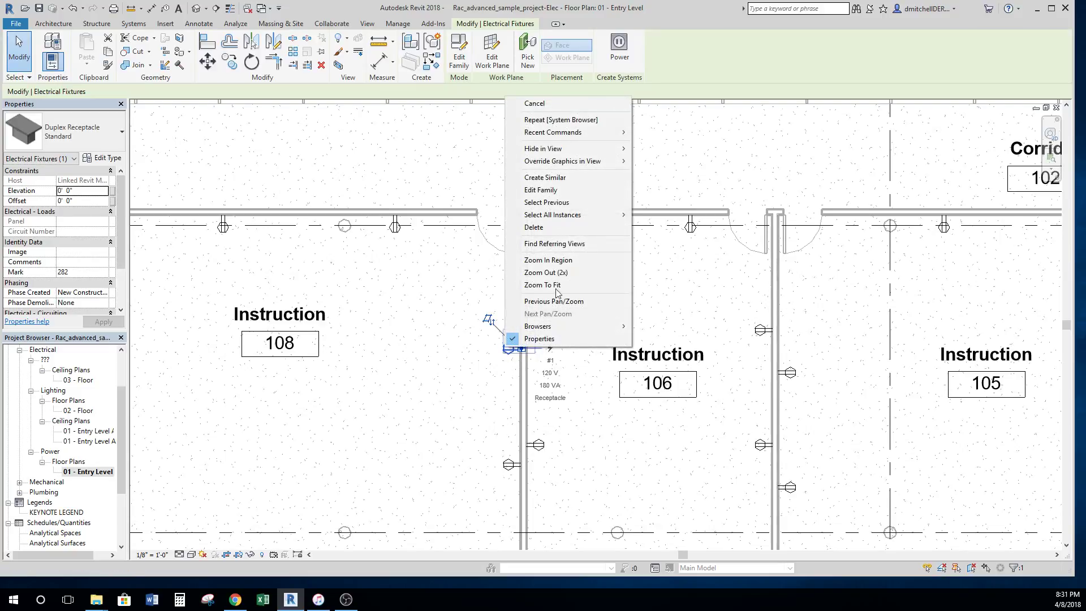
pyautogui.moveTo(578, 215)
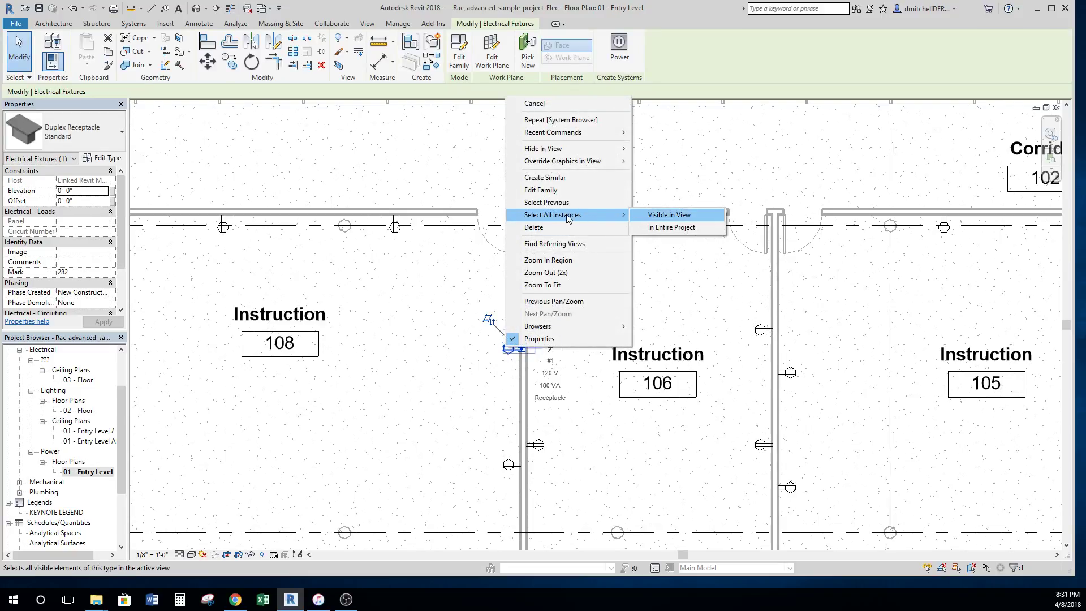
pyautogui.click(670, 218)
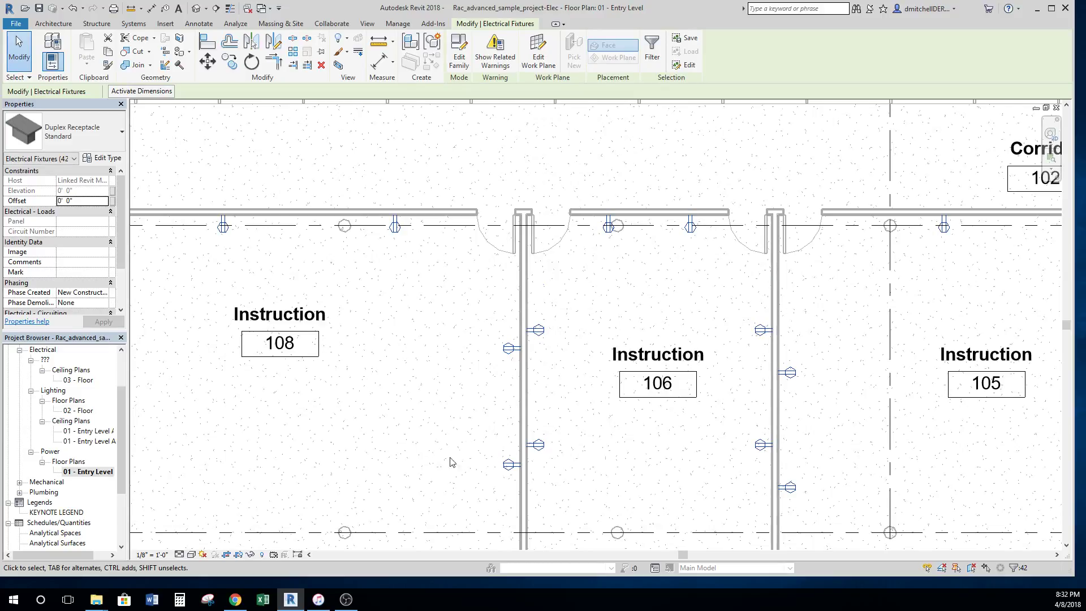
pyautogui.press('Escape')
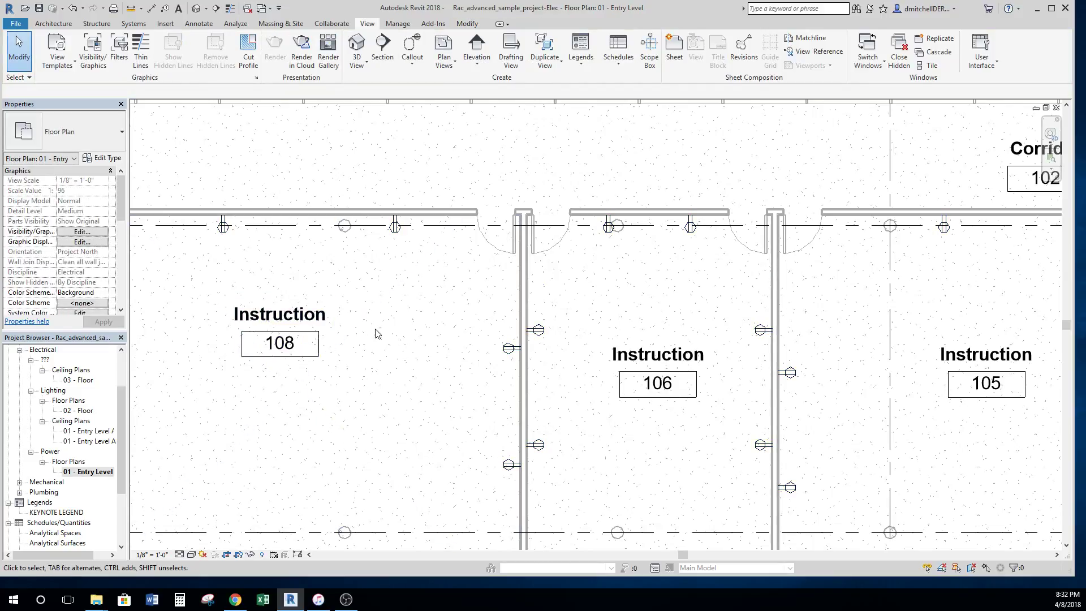
# Step: Change the two receptacles on Instruction 108's corridor-side wall to the GFCI type
pyautogui.moveTo(388, 333); pyautogui.dragTo(470, 355, button='middle')
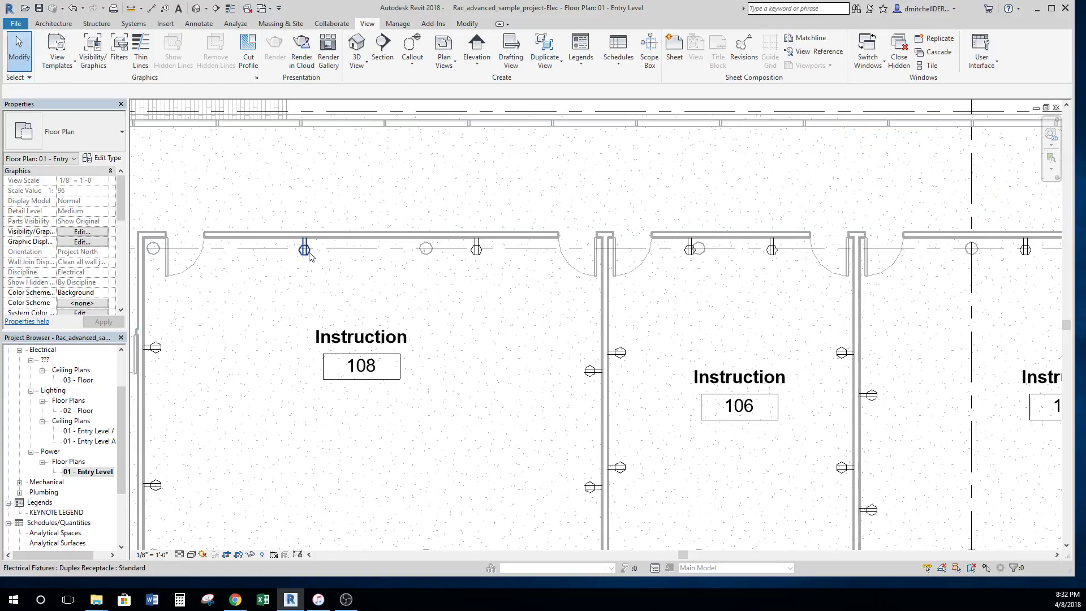
pyautogui.click(304, 247)
pyautogui.keyDown('ctrl'); pyautogui.click(476, 249); pyautogui.keyUp('ctrl')
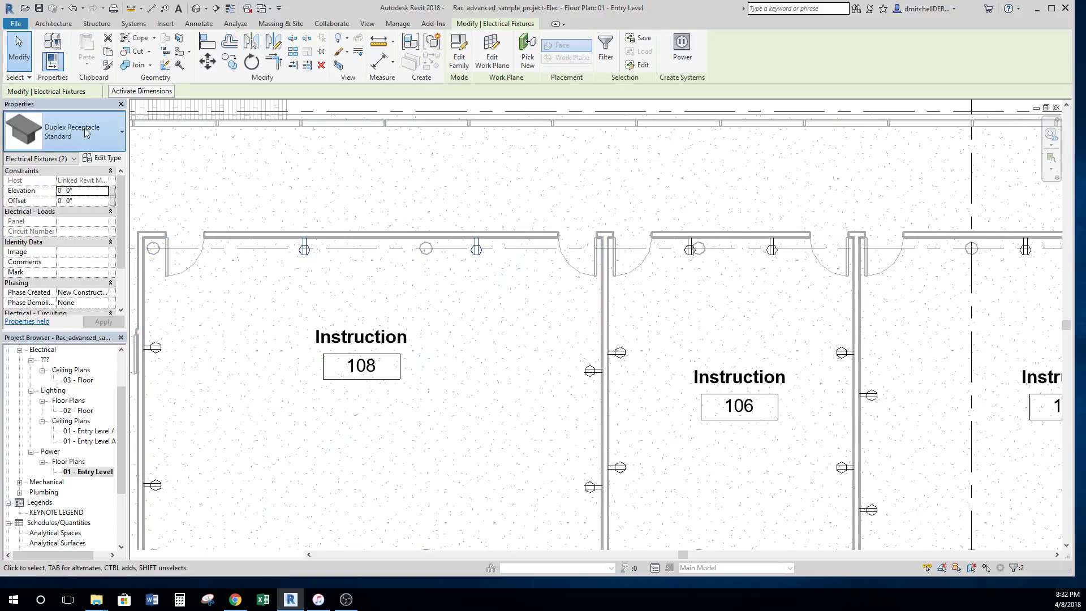
pyautogui.click(67, 132)
pyautogui.click(72, 230)
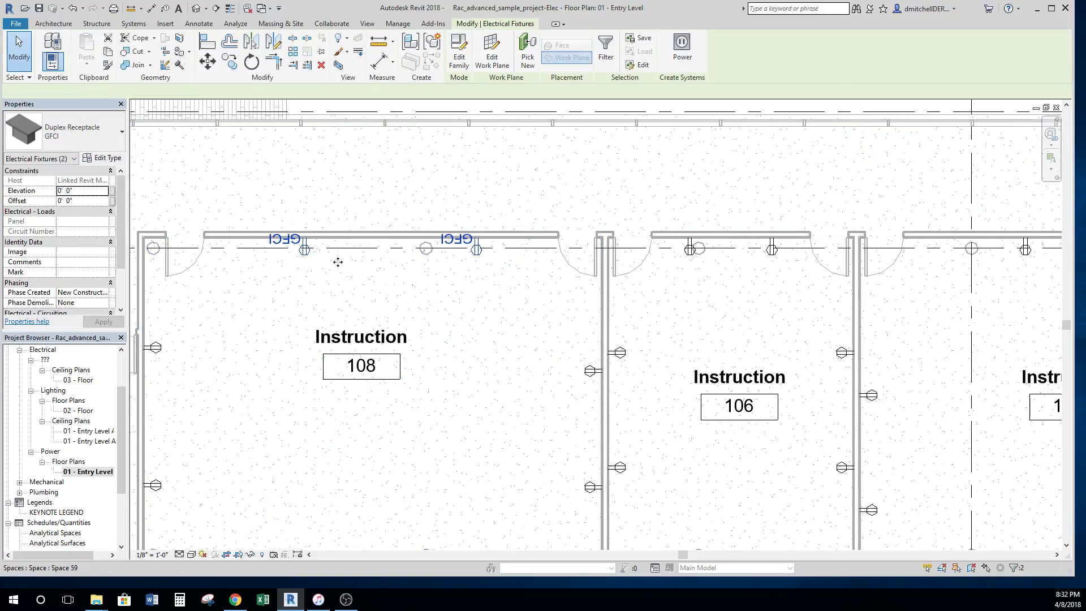
pyautogui.moveTo(544, 324); pyautogui.dragTo(503, 290, button='middle')
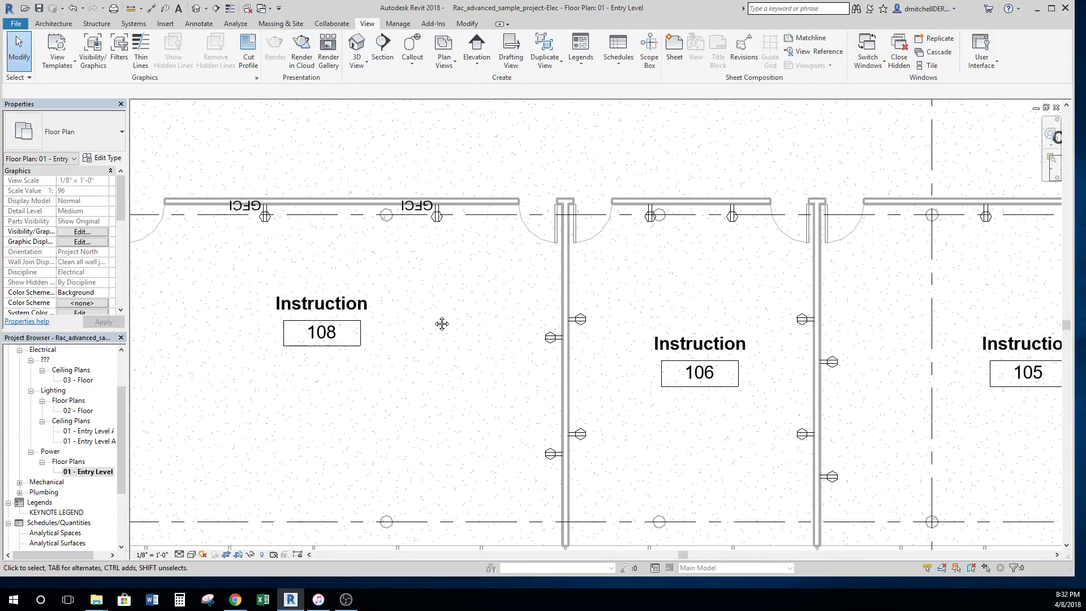
# Step: Select every Standard duplex receptacle visible in the view, starting from the one on the wall between Instruction 108 and 106
pyautogui.moveTo(442, 323); pyautogui.dragTo(492, 323, button='middle')
pyautogui.scroll(3, 521, 268)
pyautogui.moveTo(517, 274); pyautogui.dragTo(664, 341, button='middle')
pyautogui.scroll(-1, 767, 431)
pyautogui.rightClick(792, 436)
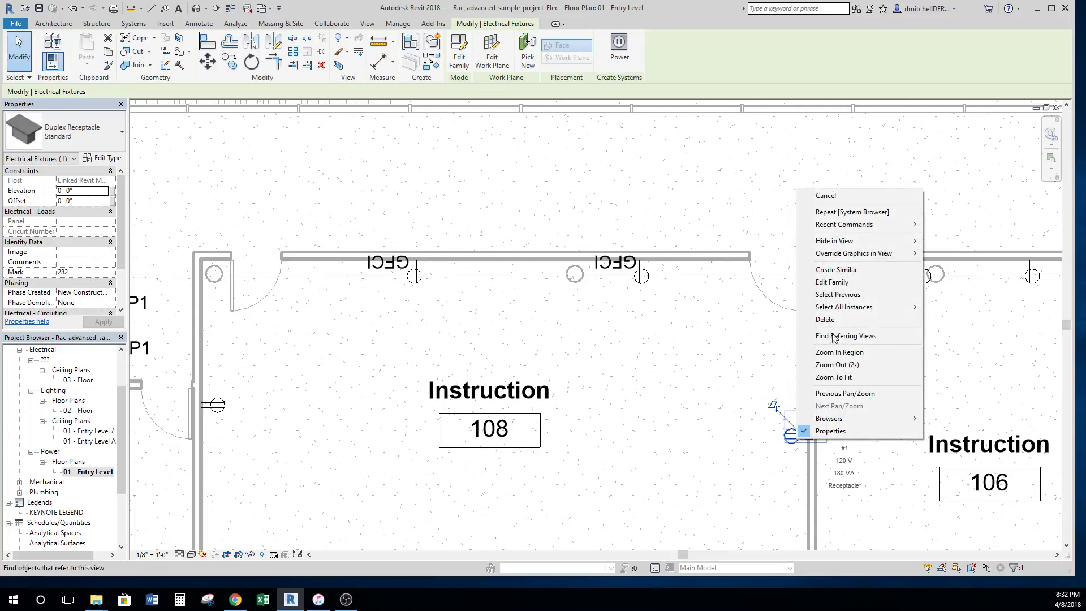
pyautogui.moveTo(860, 314)
pyautogui.click(956, 307)
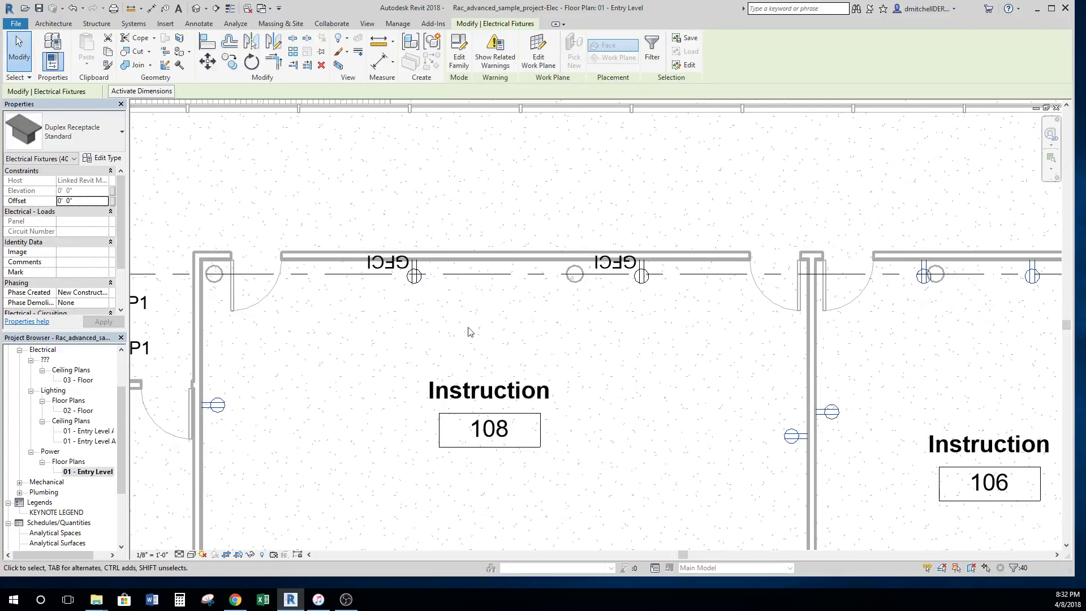
# Step: Examine which receptacles around Instruction 108 are selected compared with the GFCI ones, and clear the selection
pyautogui.scroll(3, 461, 294)
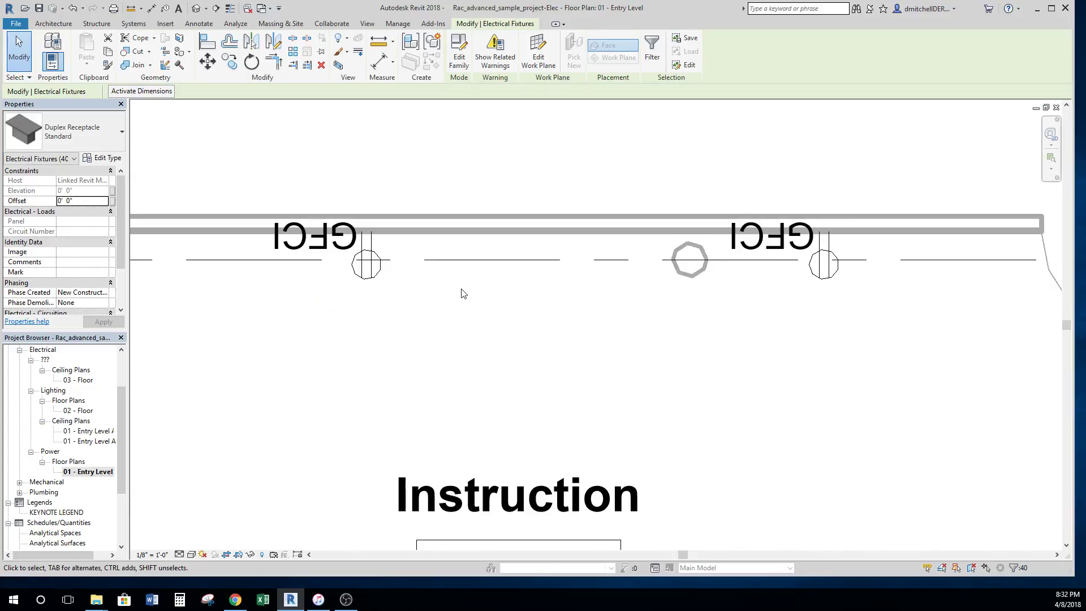
pyautogui.scroll(-5, 459, 290)
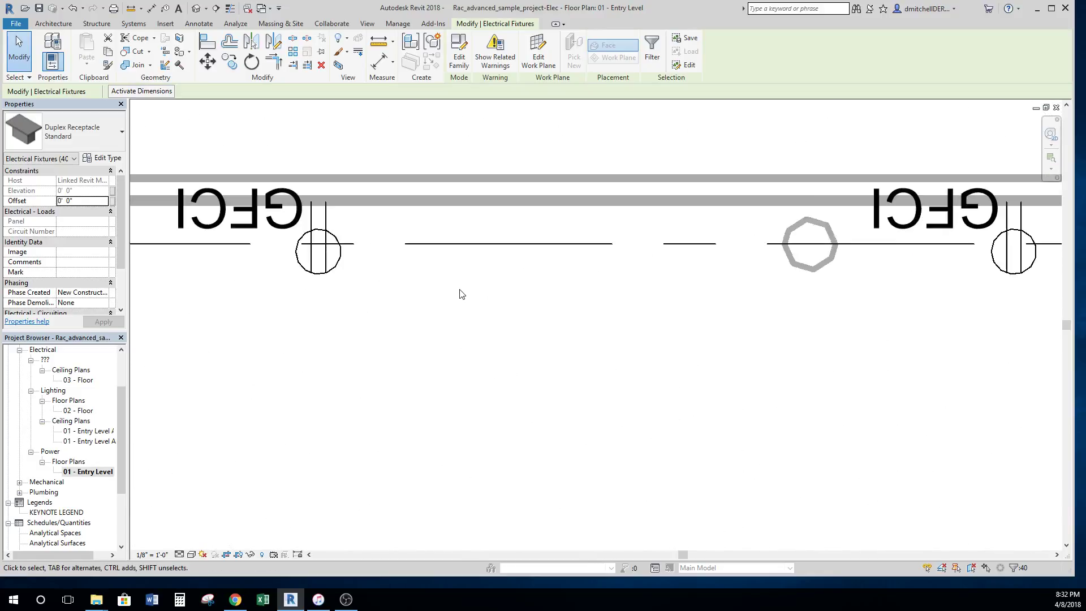
pyautogui.moveTo(618, 371); pyautogui.dragTo(428, 207, button='middle')
pyautogui.moveTo(674, 357); pyautogui.dragTo(528, 261, button='middle')
pyautogui.scroll(8, 676, 319)
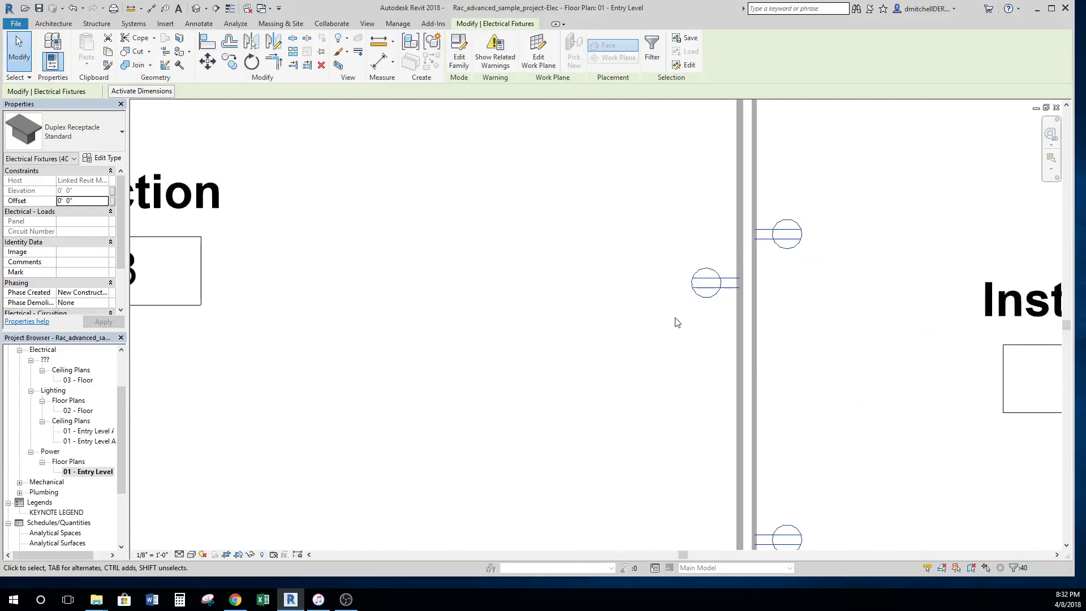
pyautogui.scroll(-8, 656, 315)
pyautogui.moveTo(570, 302); pyautogui.dragTo(803, 391, button='middle')
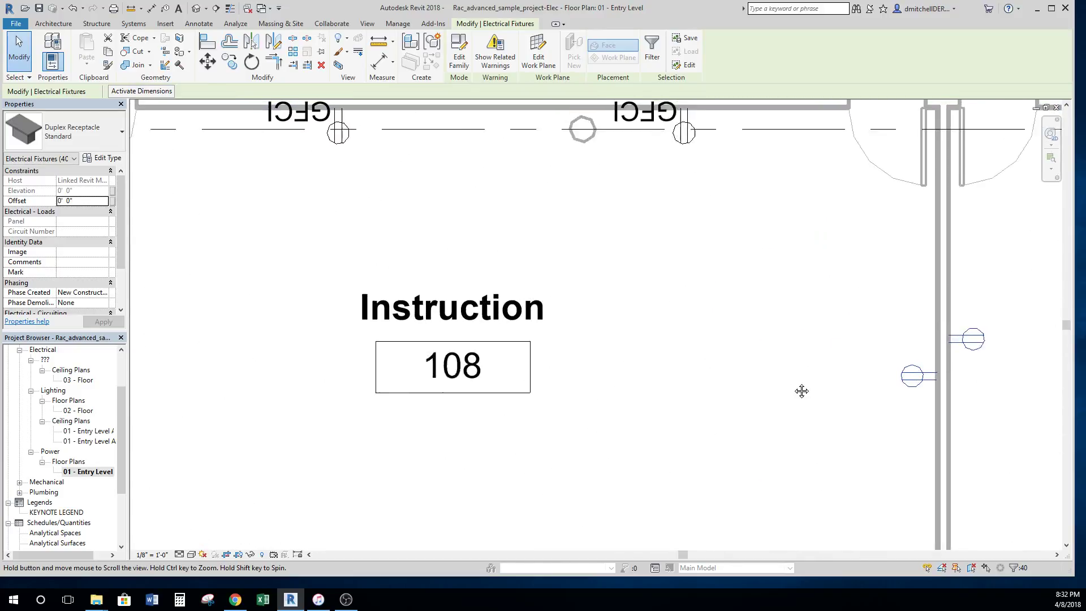
pyautogui.scroll(-2, 744, 333)
pyautogui.moveTo(695, 332); pyautogui.dragTo(726, 380, button='middle')
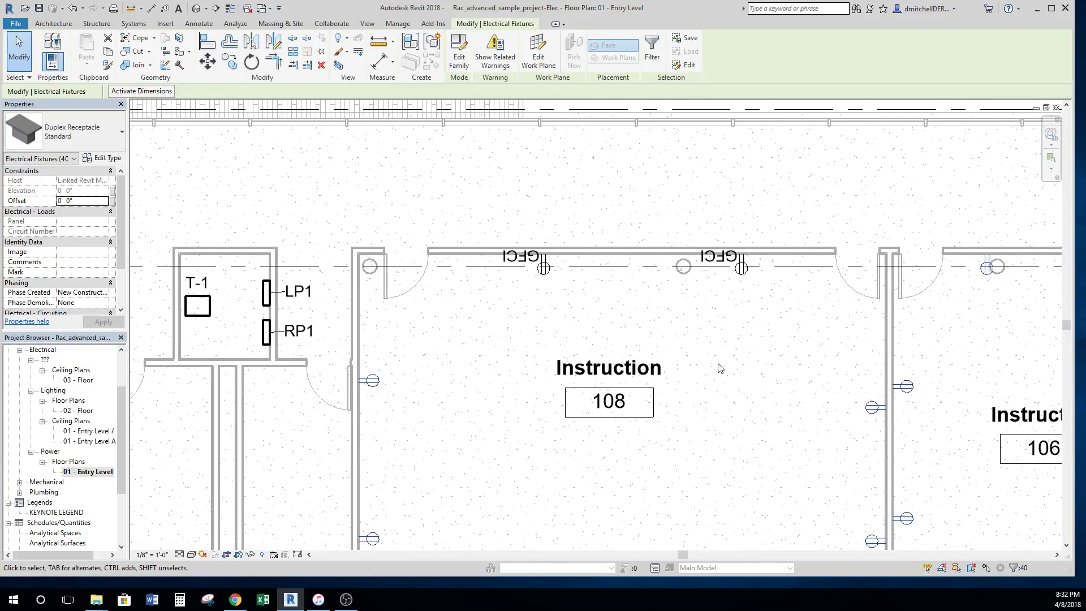
pyautogui.press('Escape')
pyautogui.moveTo(483, 433); pyautogui.dragTo(455, 339, button='middle')
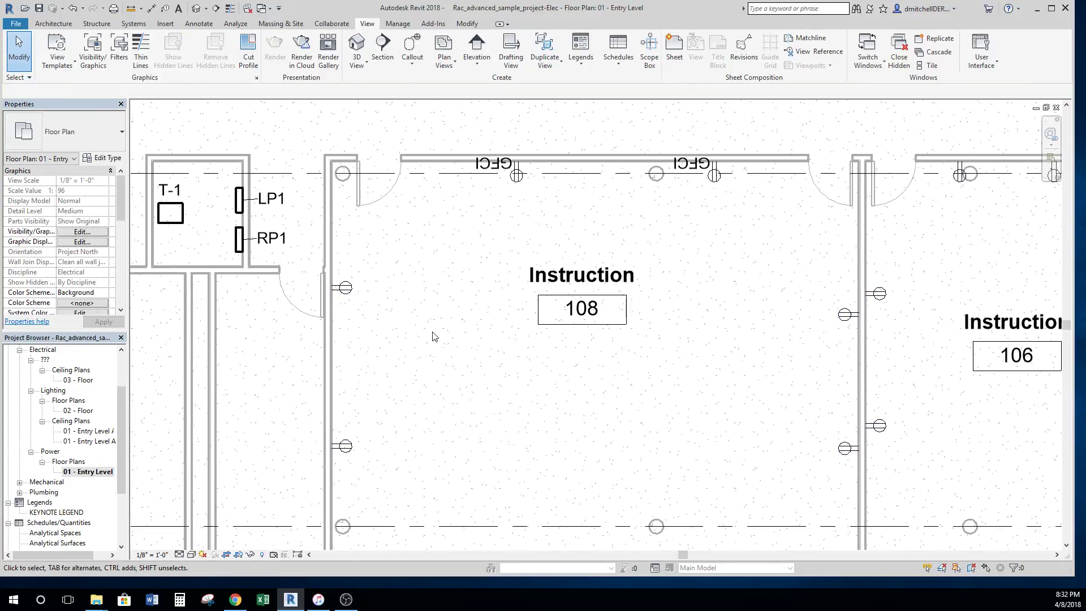
pyautogui.click(345, 287)
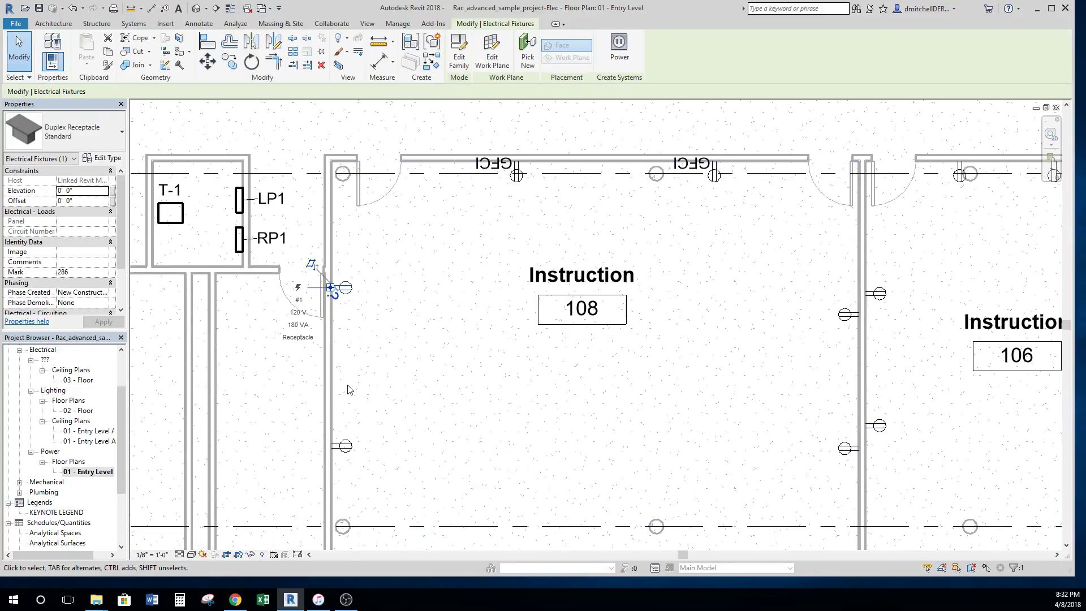
pyautogui.press('Escape')
# Step: Select all GFCI receptacles visible in the view and change them to the Duplex Receptacle Standard type
pyautogui.click(516, 170)
pyautogui.rightClick(519, 176)
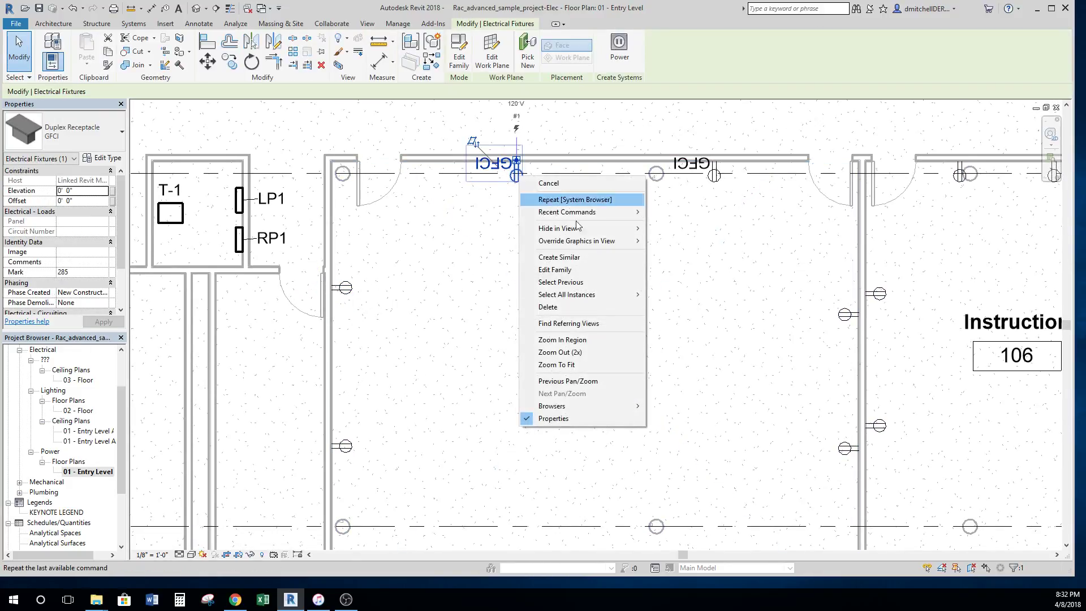
pyautogui.moveTo(602, 295)
pyautogui.click(683, 294)
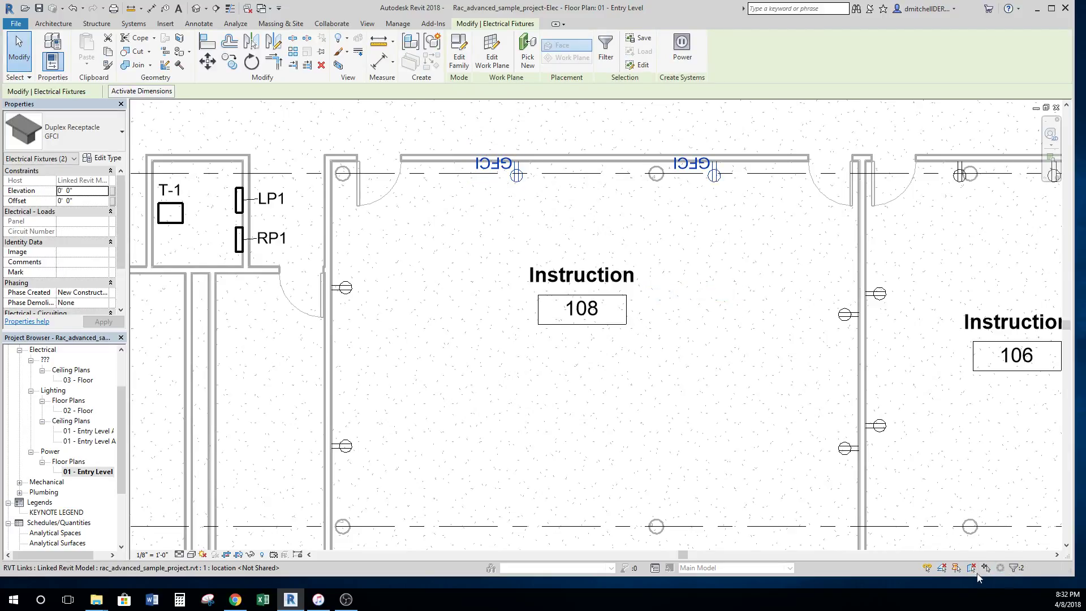
pyautogui.moveTo(754, 301); pyautogui.dragTo(787, 411, button='middle')
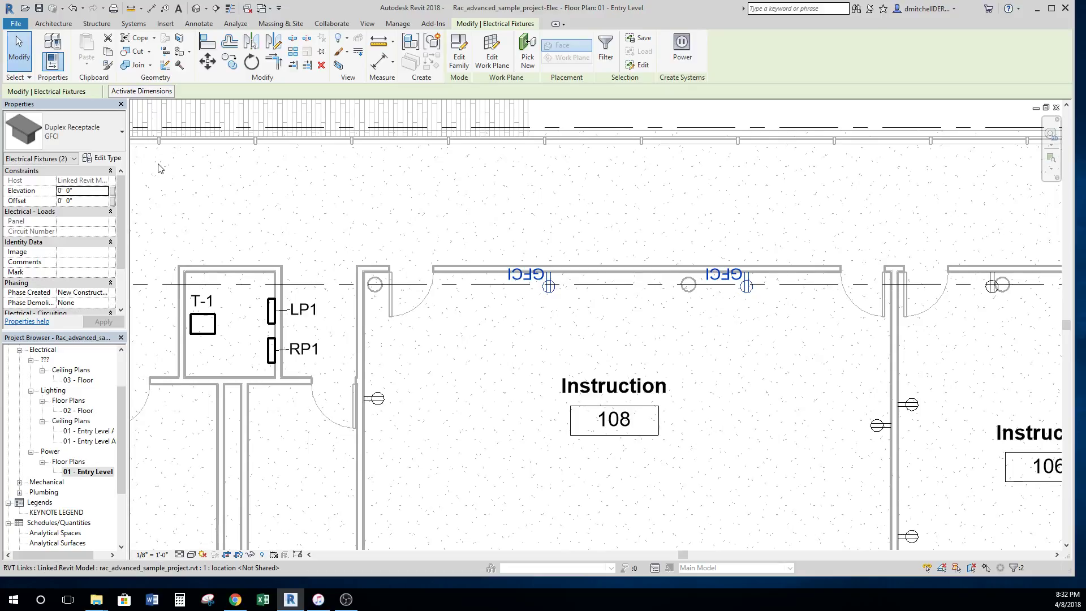
pyautogui.click(81, 128)
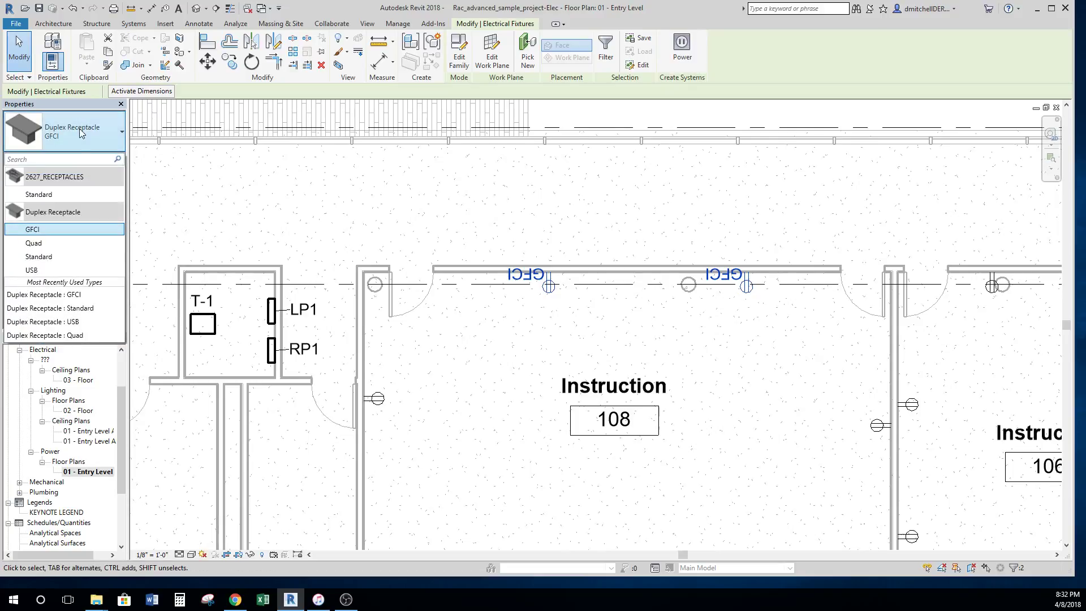
pyautogui.click(83, 260)
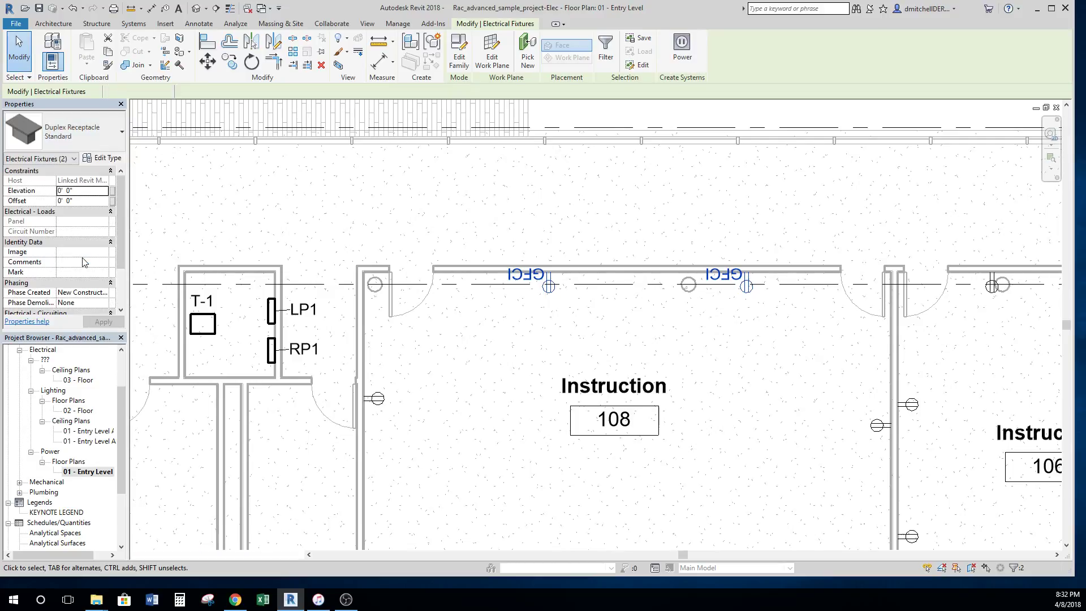
pyautogui.press('Escape')
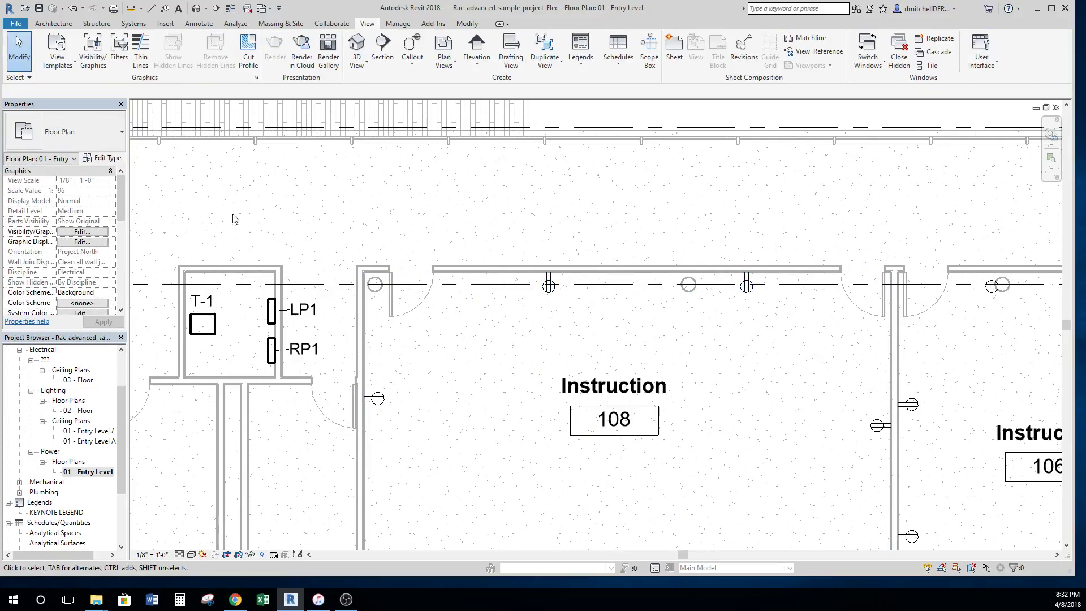
# Step: Select all Standard duplex receptacles visible in the view, starting from one on Instruction 108's corridor-side wall, and change them to the USB type
pyautogui.click(548, 285)
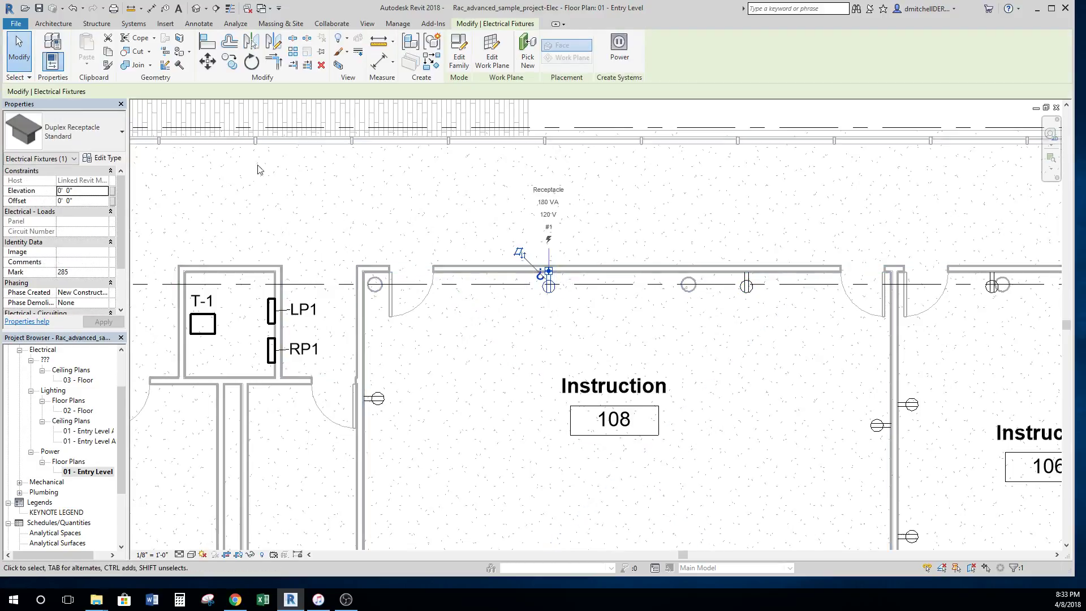
pyautogui.click(96, 138)
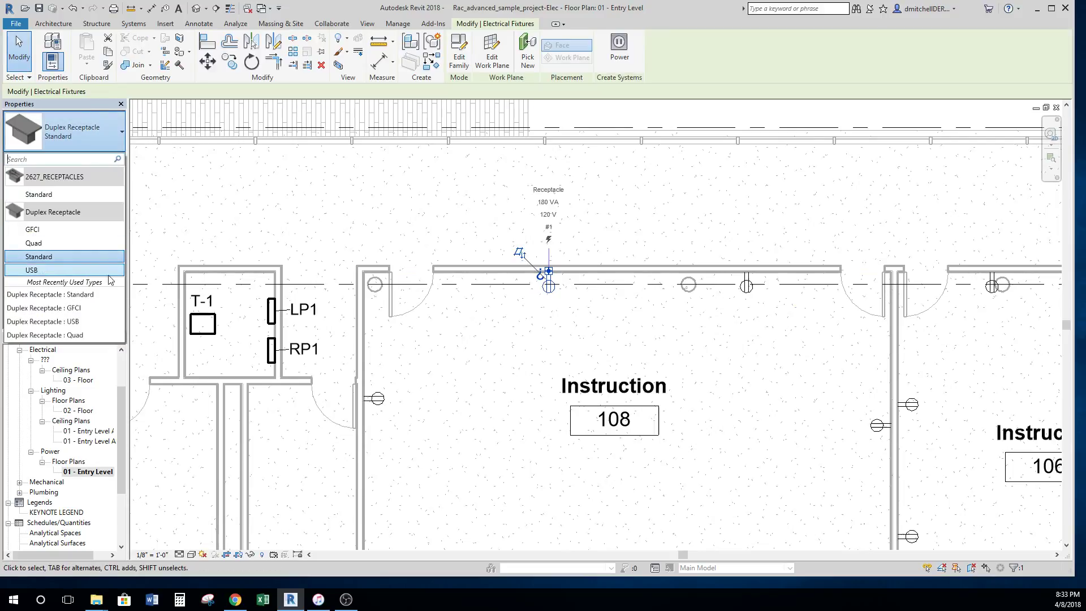
pyautogui.rightClick(549, 286)
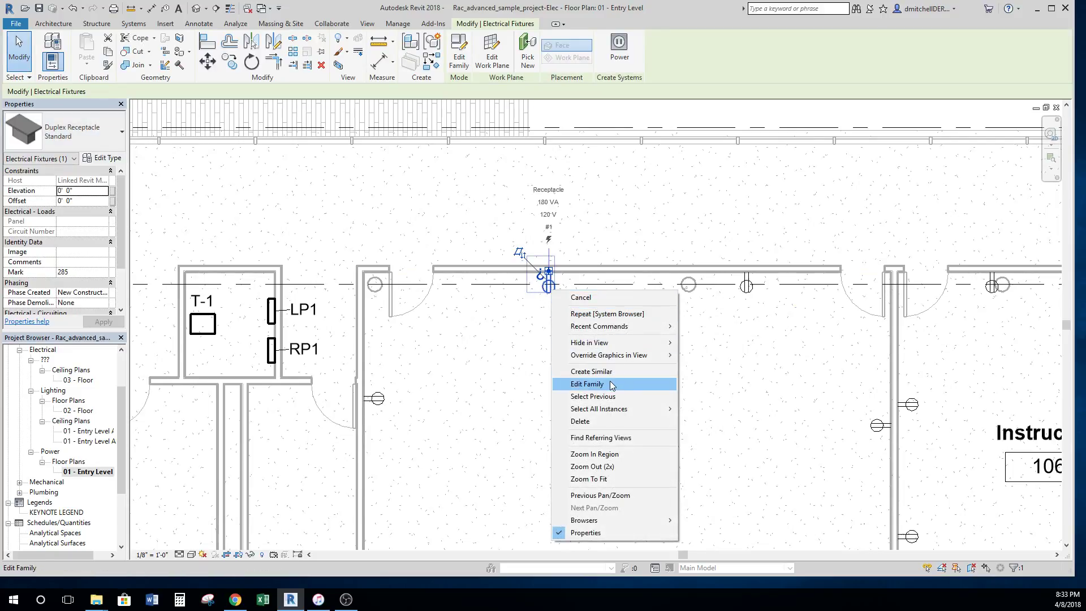
pyautogui.moveTo(599, 408)
pyautogui.click(724, 421)
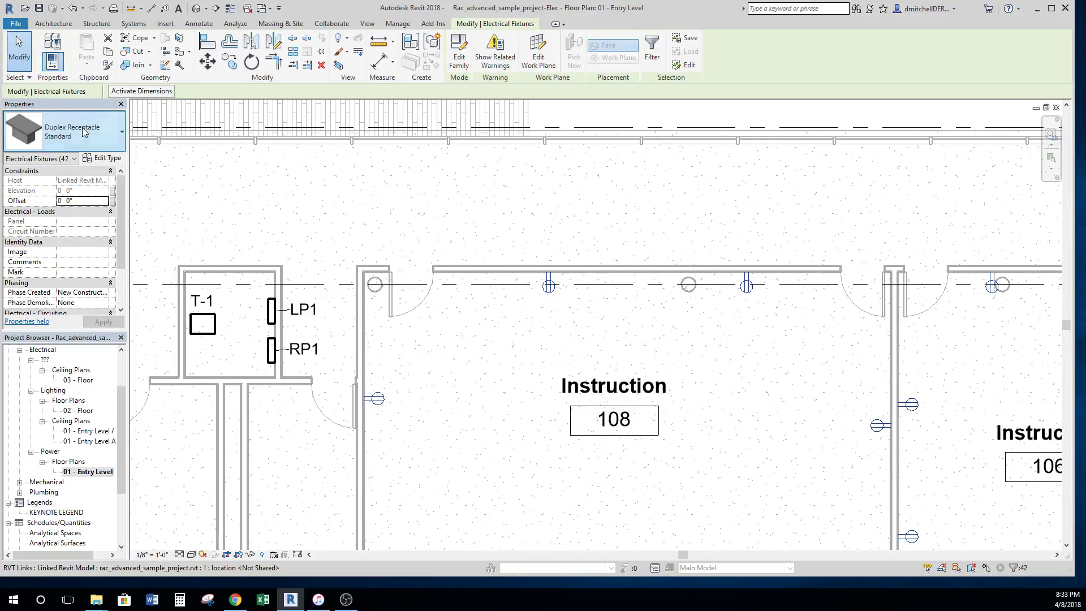
pyautogui.click(65, 131)
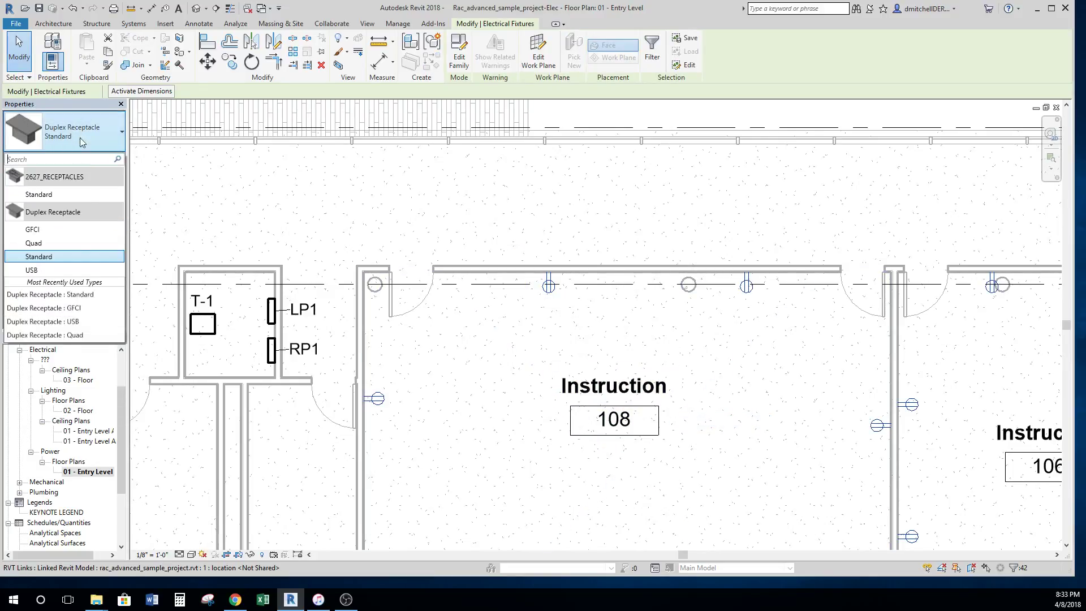
pyautogui.click(70, 270)
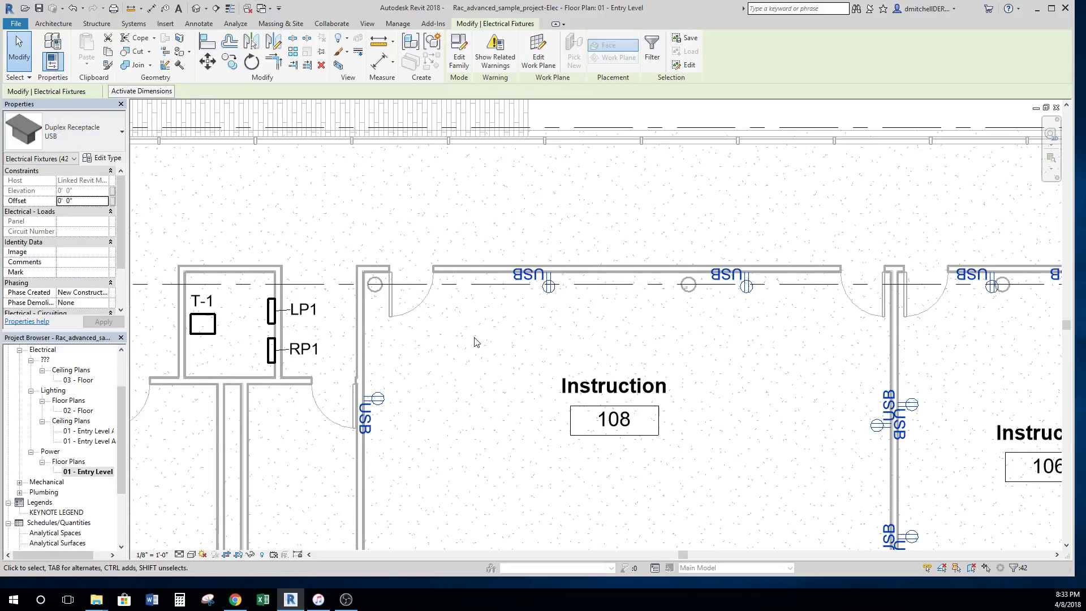
pyautogui.scroll(-4, 529, 357)
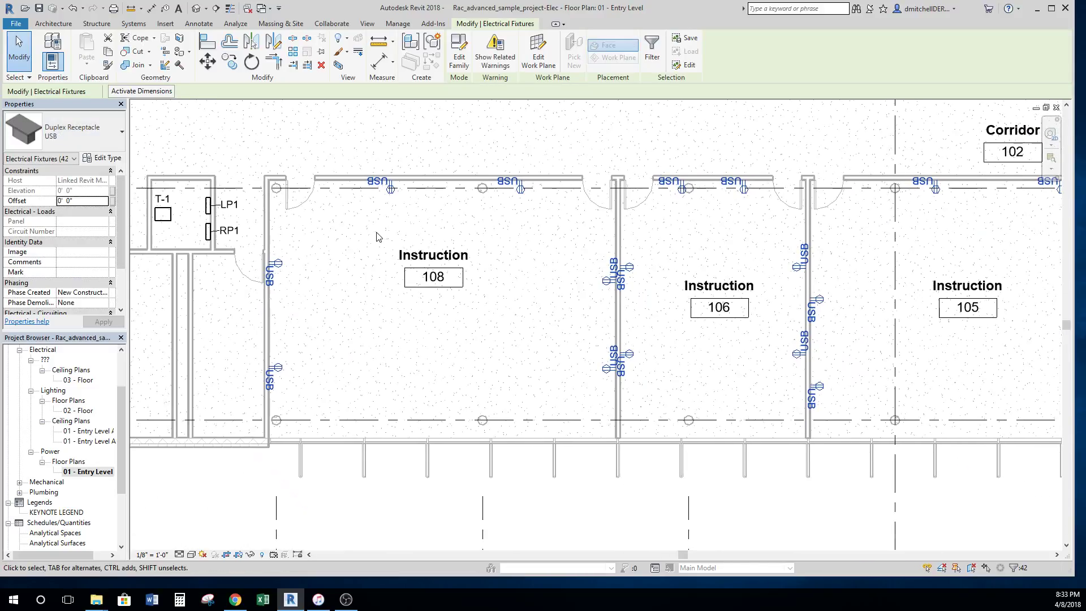
pyautogui.moveTo(512, 249); pyautogui.dragTo(628, 326, button='middle')
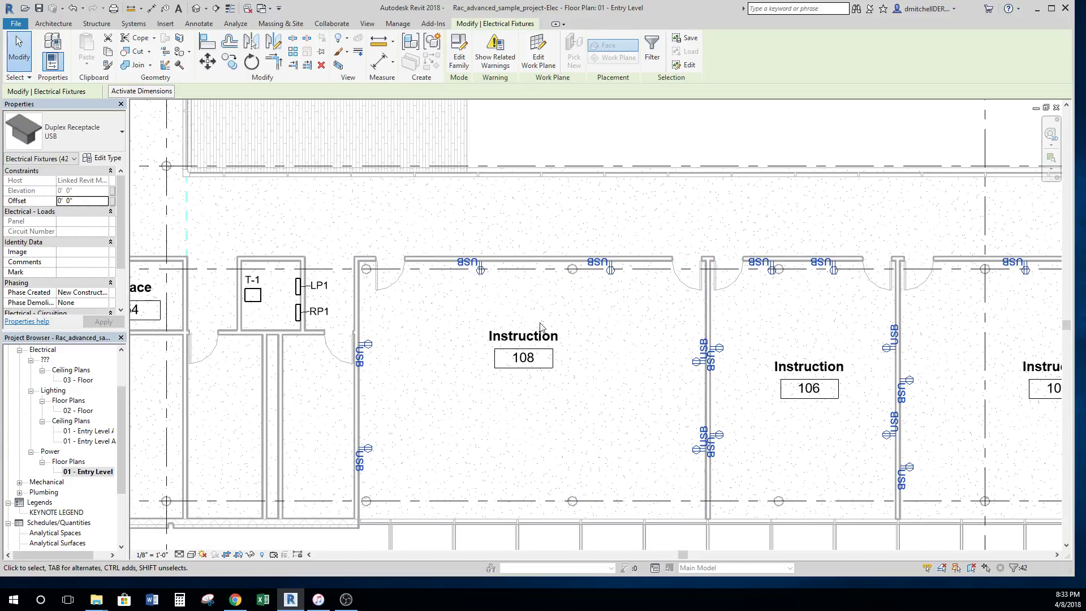
pyautogui.rightClick(609, 273)
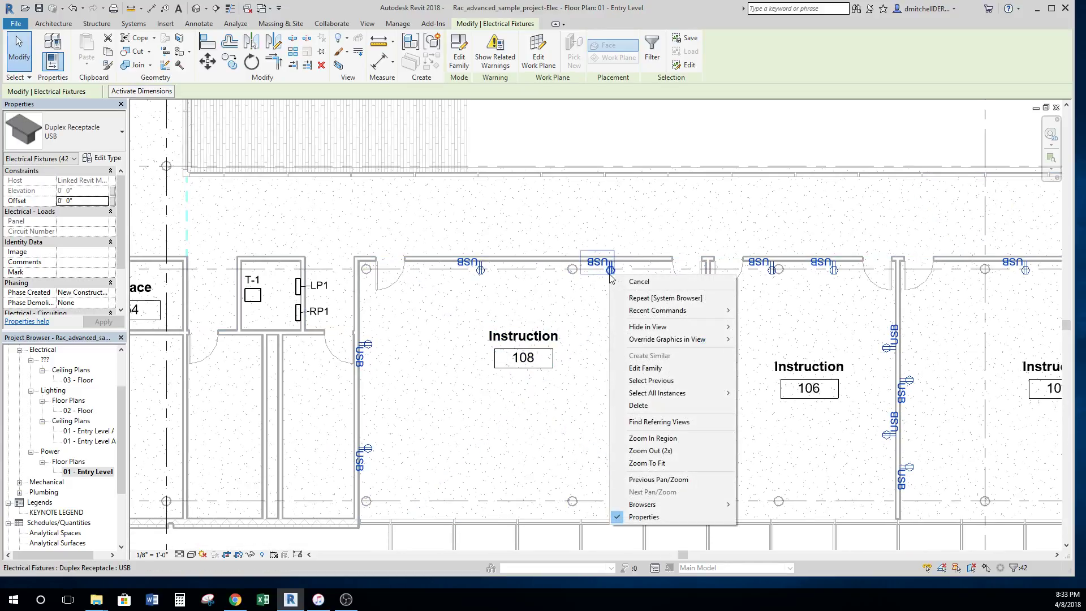
pyautogui.moveTo(670, 393)
pyautogui.click(774, 393)
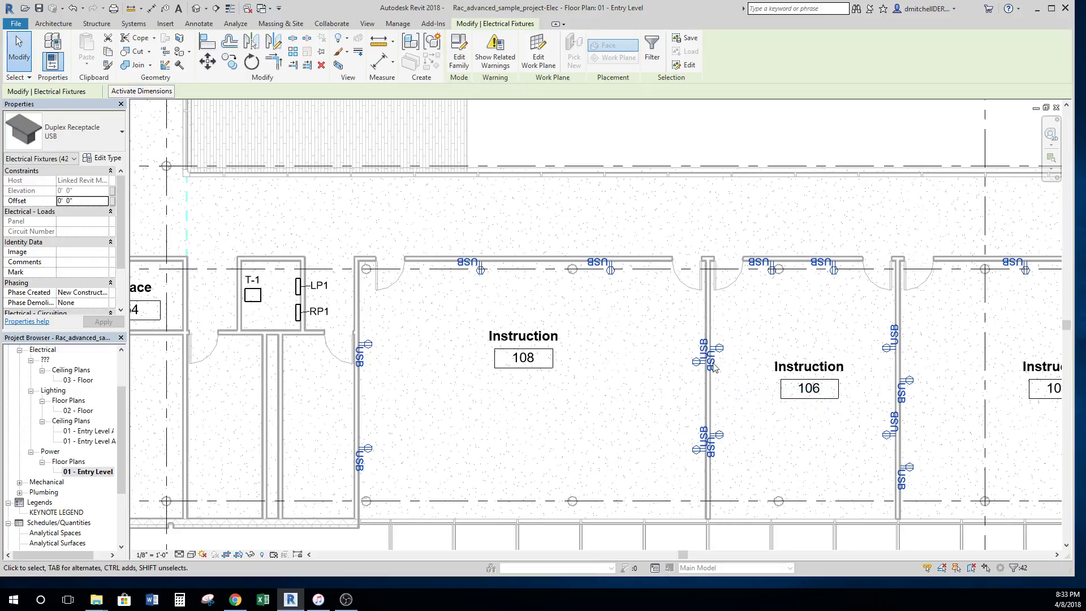
pyautogui.click(67, 141)
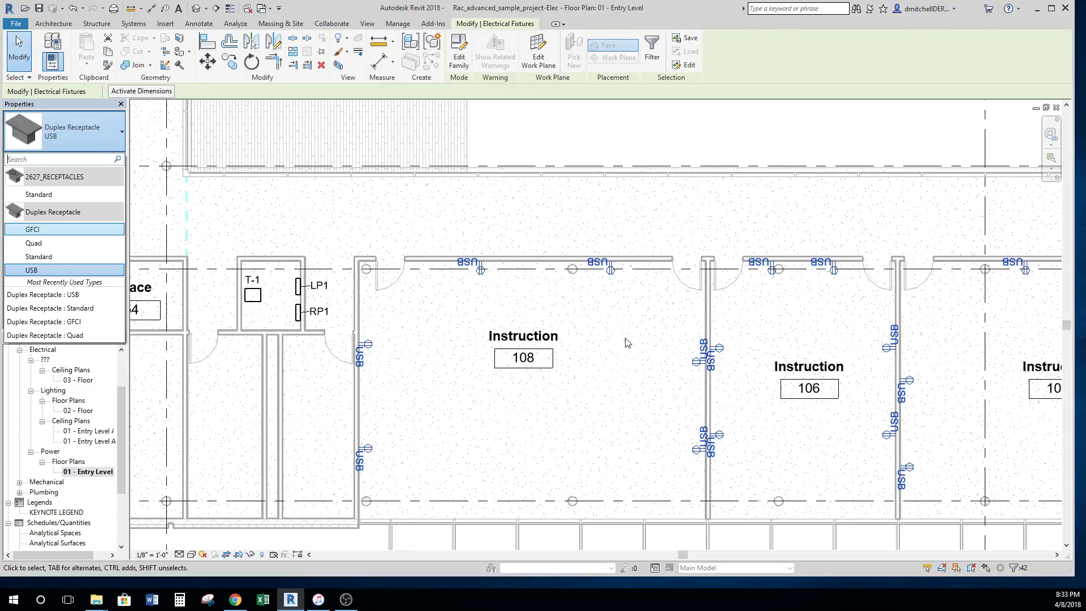
pyautogui.press('Escape')
pyautogui.press('Escape')
# Step: Open the type properties of a USB receptacle on Instruction 108's corridor-side wall and set the type's load classification to Receptacle
pyautogui.click(480, 270)
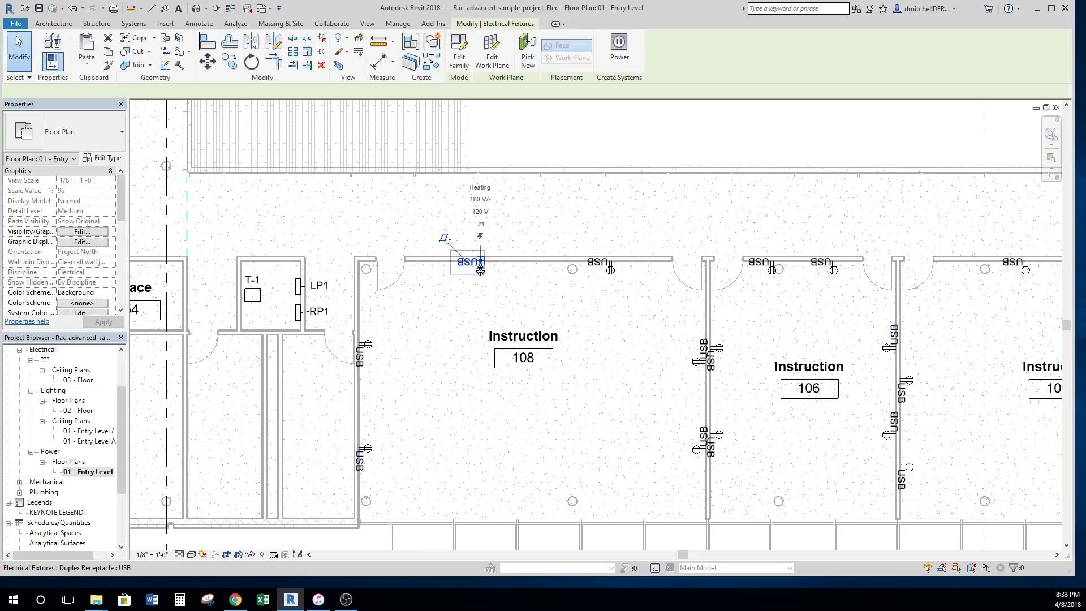
pyautogui.click(101, 159)
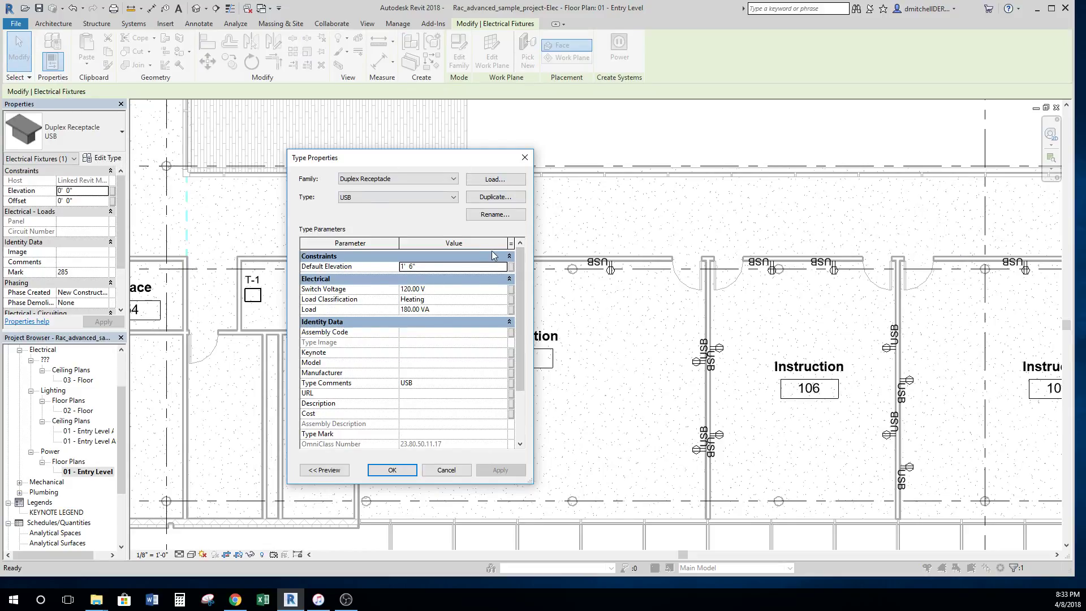
pyautogui.click(510, 299)
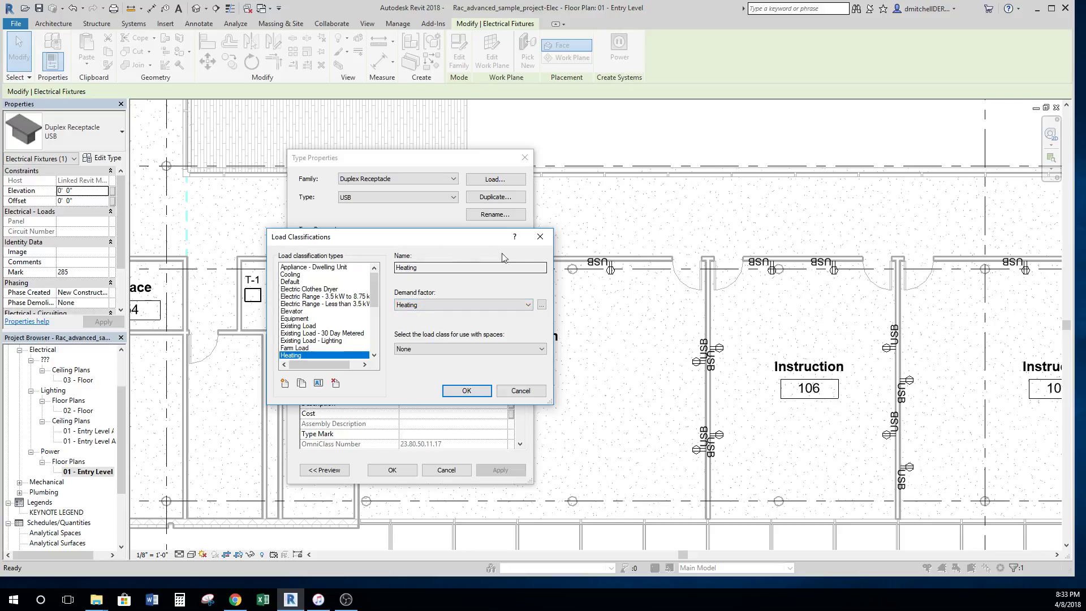
pyautogui.moveTo(372, 301); pyautogui.dragTo(373, 356)
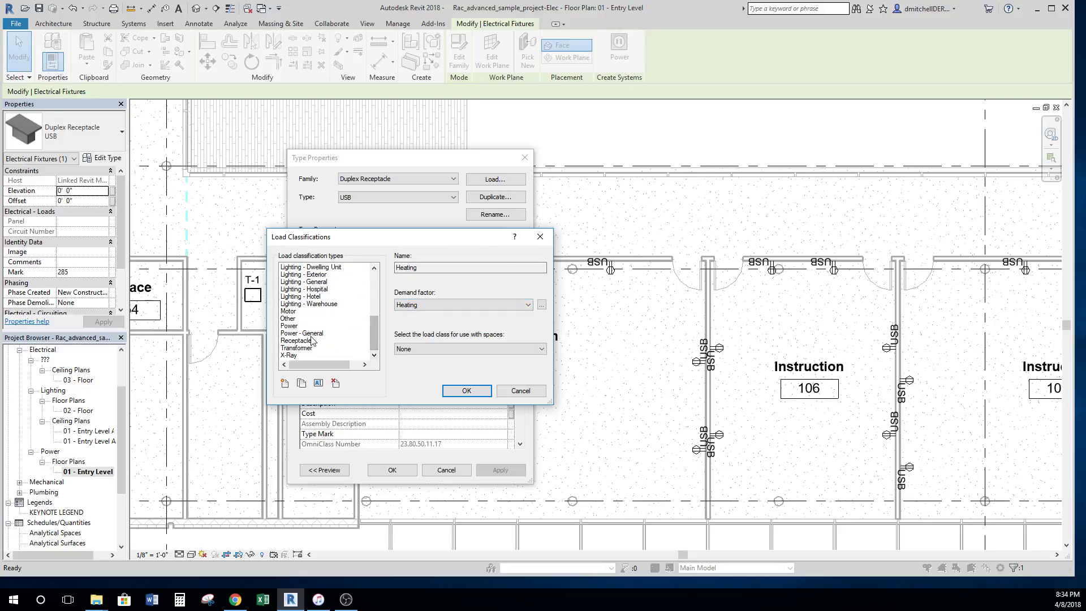
pyautogui.click(310, 333)
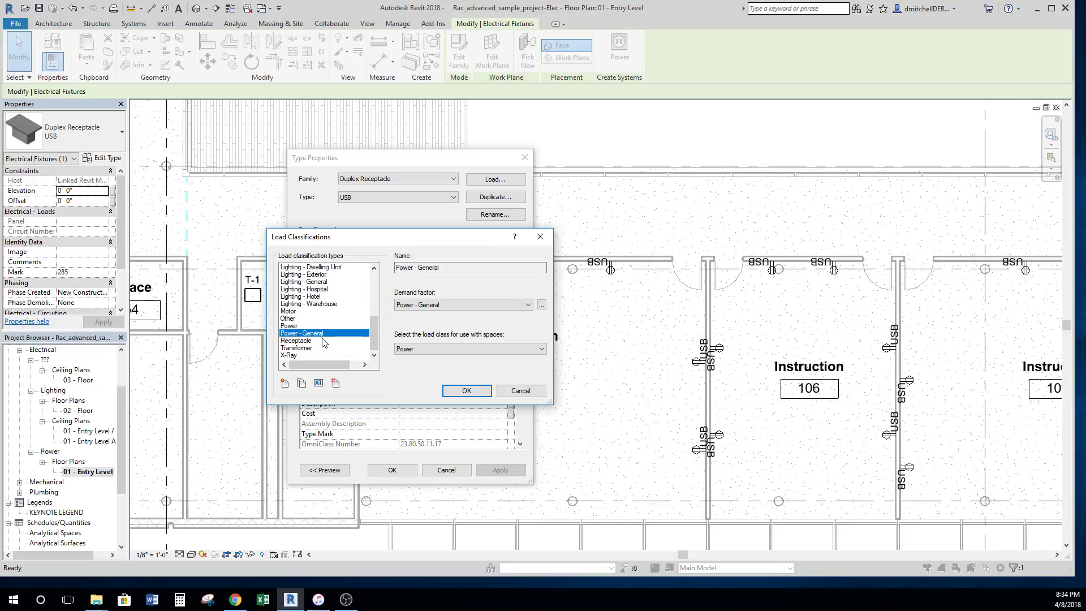
pyautogui.click(323, 341)
pyautogui.click(466, 391)
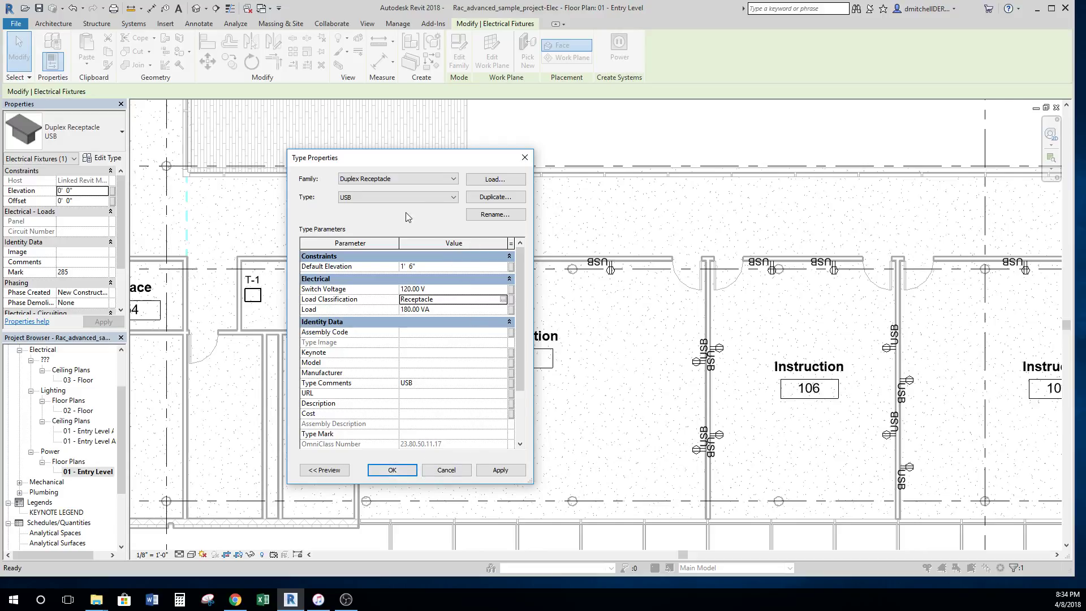
# Step: Set the Label parameter of the USB receptacle type to b and apply the type properties
pyautogui.moveTo(521, 336); pyautogui.dragTo(396, 444)
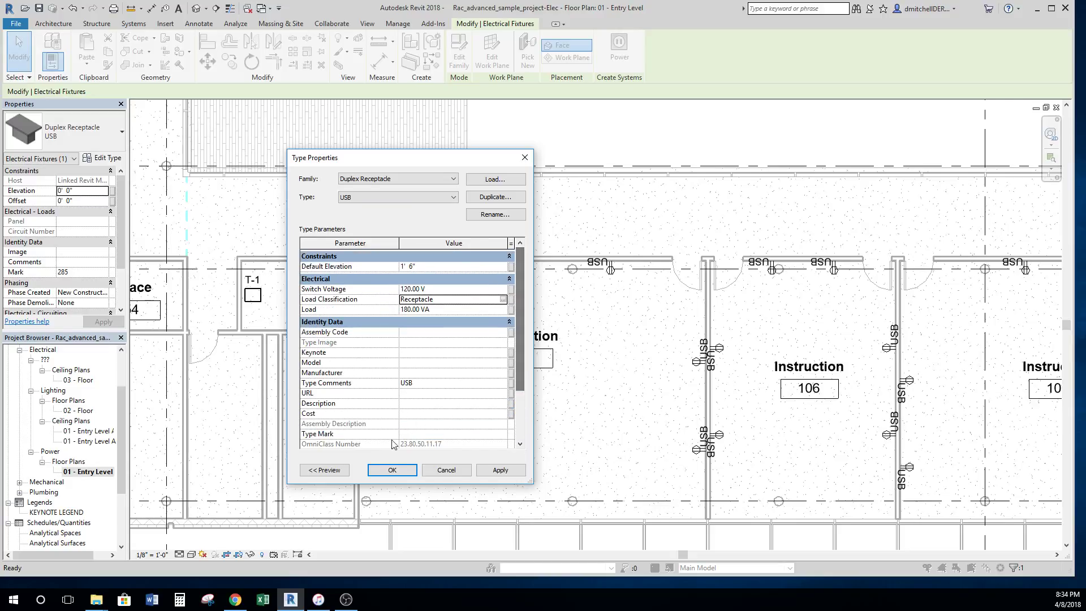
pyautogui.moveTo(521, 317); pyautogui.dragTo(520, 368)
pyautogui.click(438, 437)
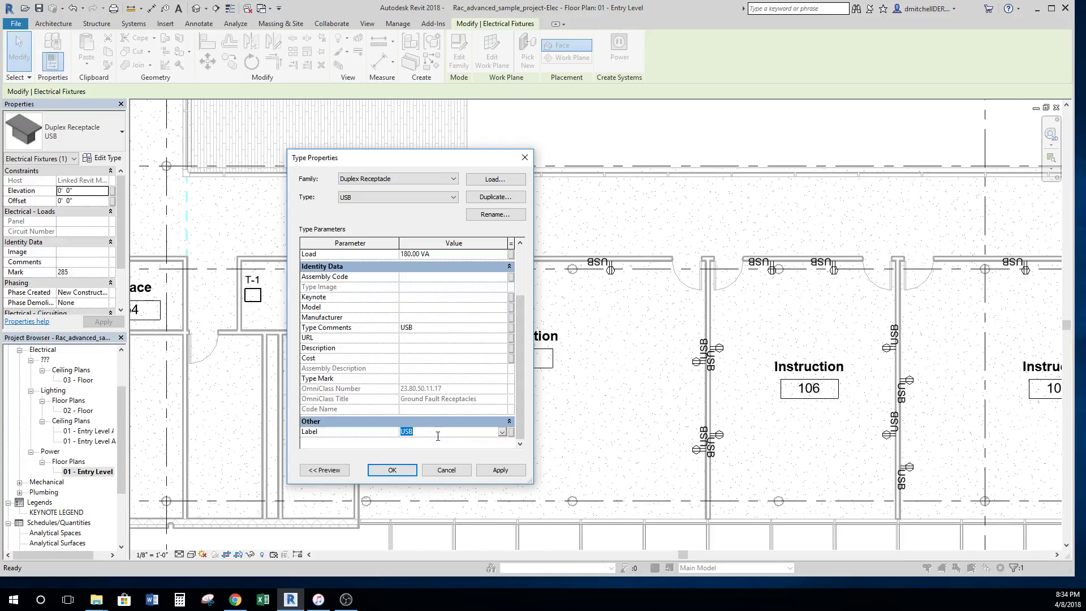
pyautogui.write('b')
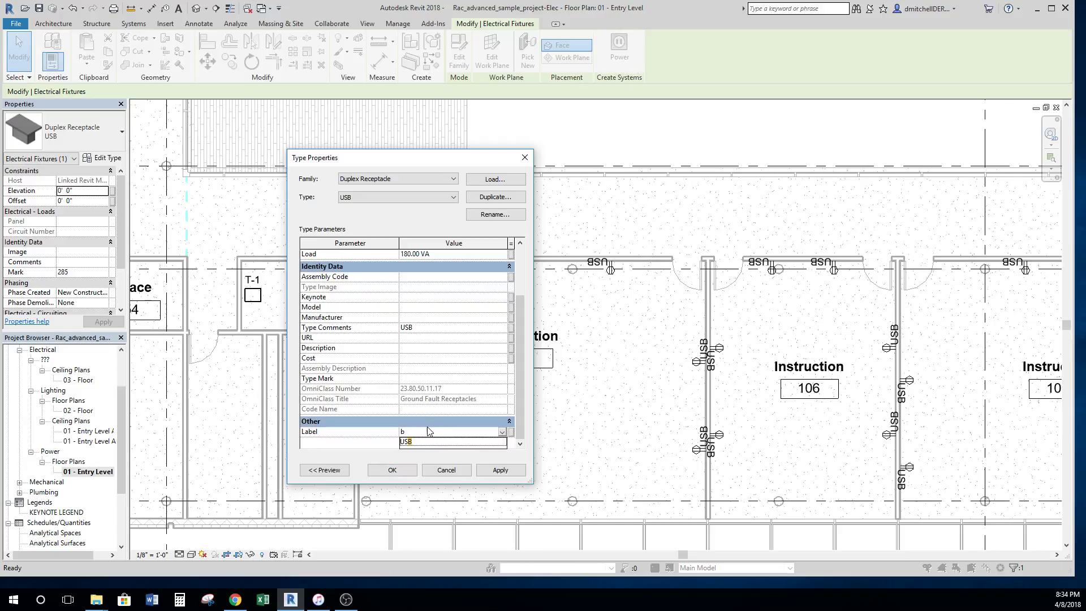
pyautogui.click(404, 472)
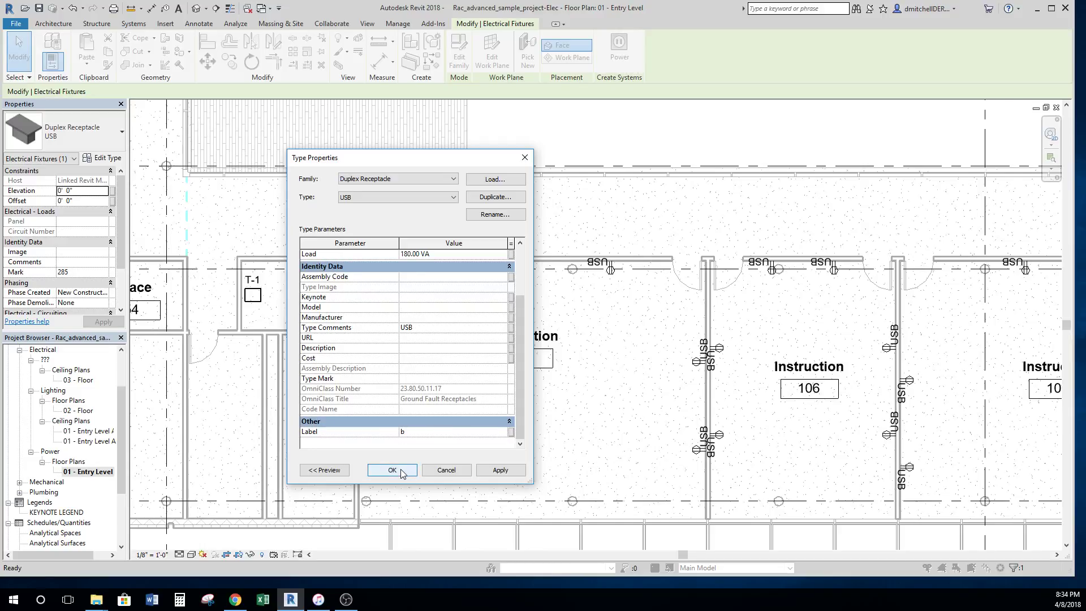
pyautogui.click(393, 471)
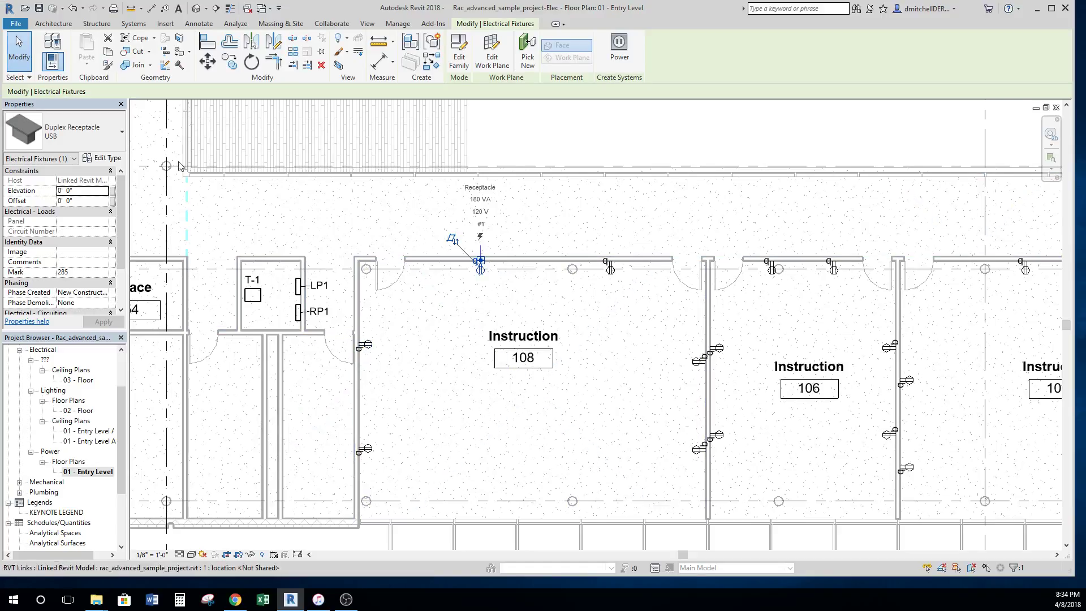
# Step: Set the USB receptacle type's Label parameter to USB, apply it, and clear the selection
pyautogui.click(107, 158)
pyautogui.scroll(-2, 481, 417)
pyautogui.click(425, 432)
pyautogui.write('USB')
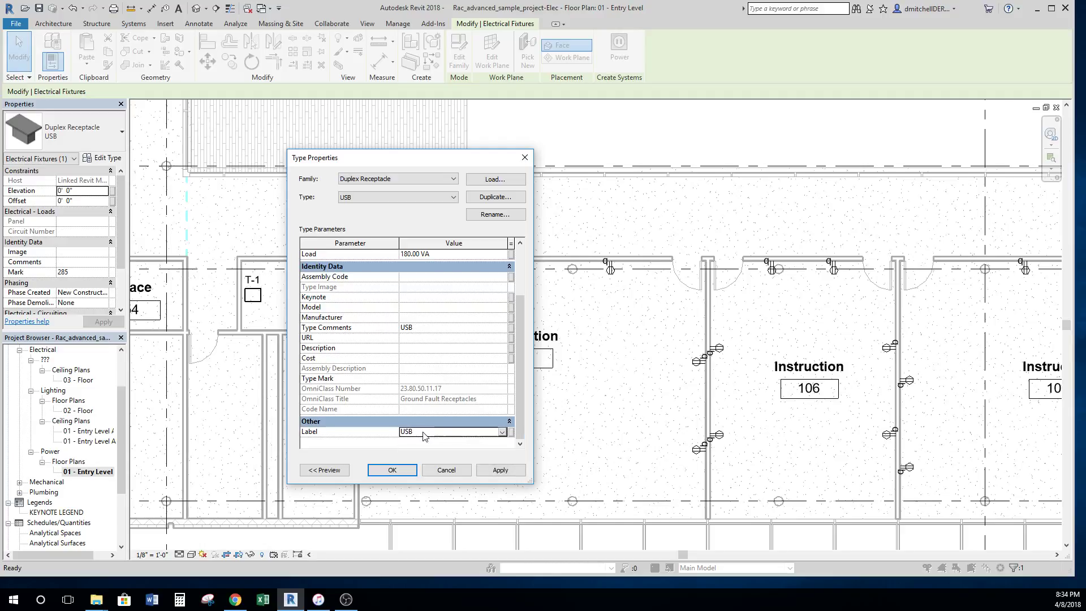
pyautogui.click(396, 472)
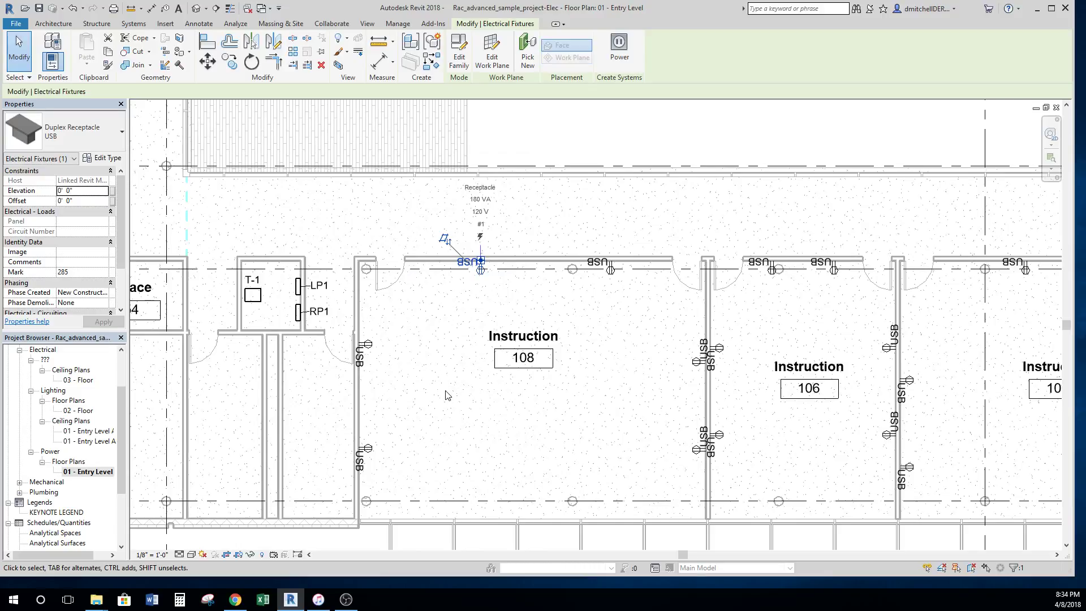
pyautogui.click(445, 393)
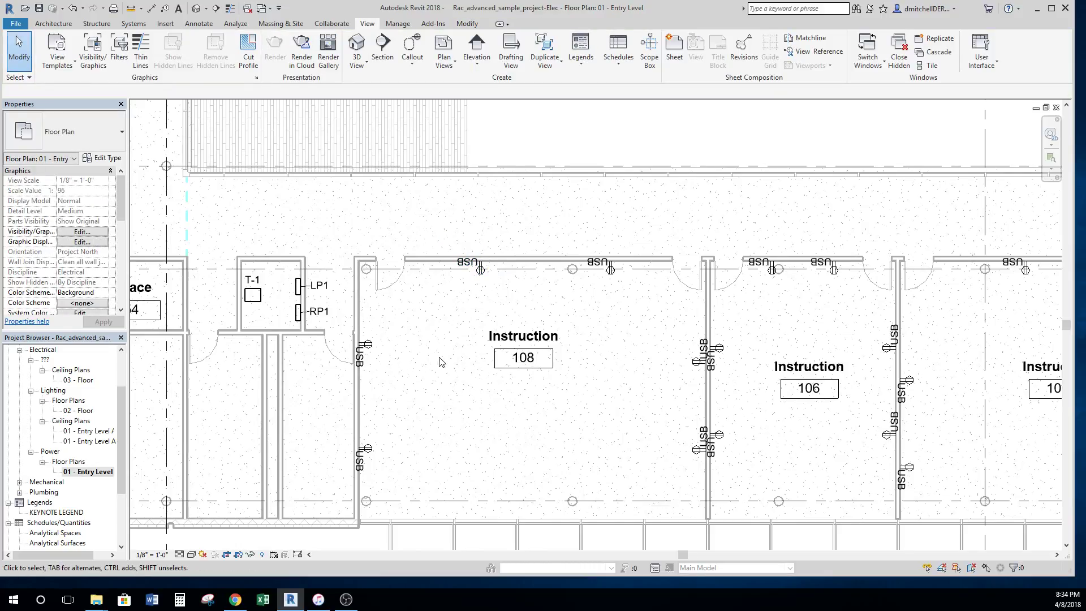
# Step: Duplicate the USB type of the receptacle nearest the entry door on Instruction 108's corridor-side wall, naming the new type "water cooler"
pyautogui.moveTo(441, 350); pyautogui.dragTo(438, 367, button='middle')
pyautogui.click(478, 291)
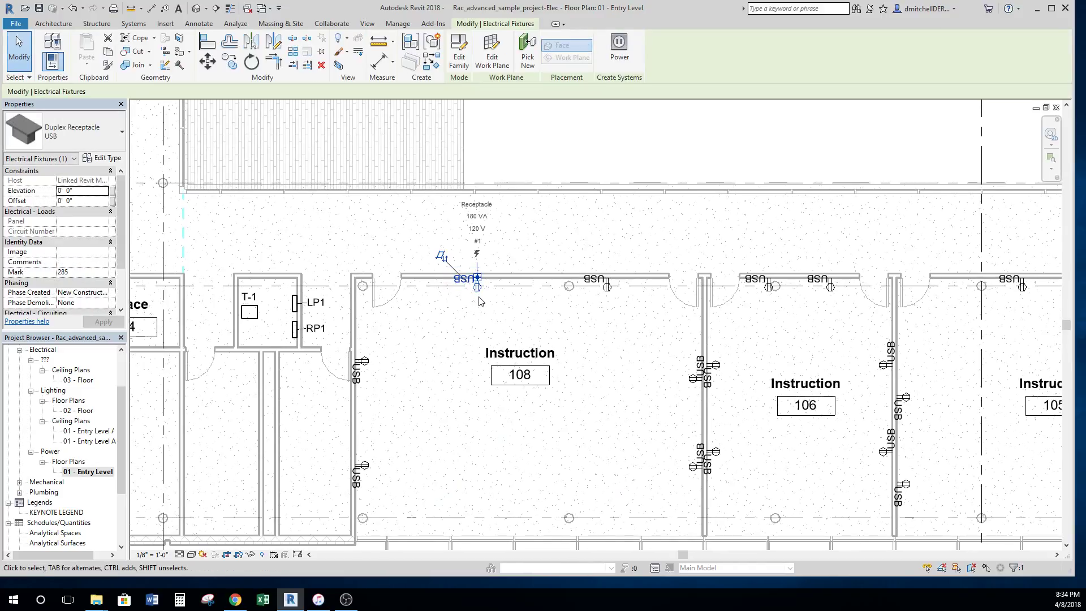
pyautogui.click(107, 159)
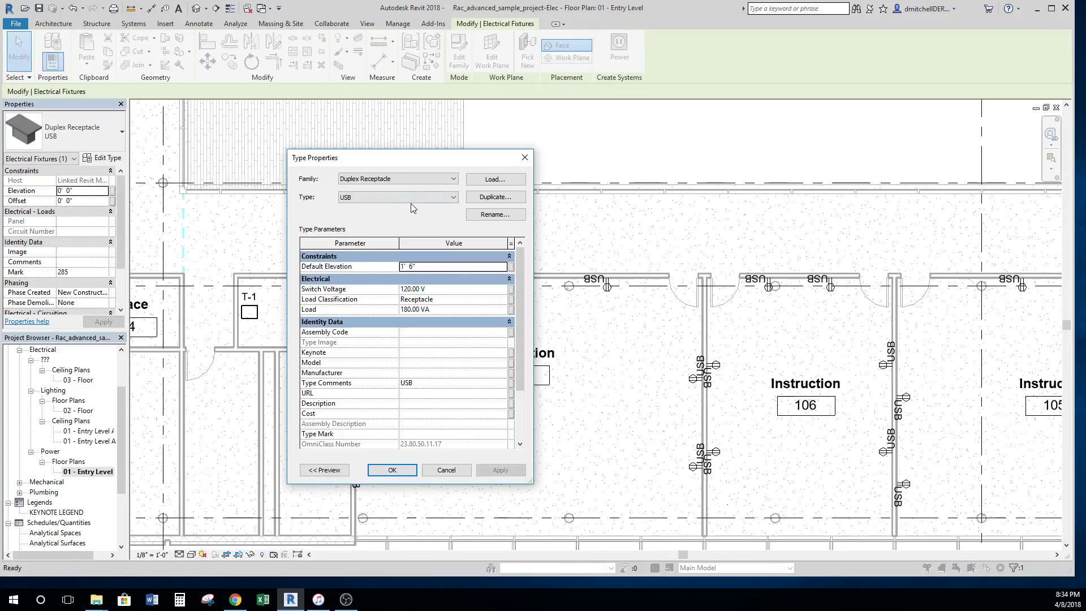
pyautogui.click(490, 199)
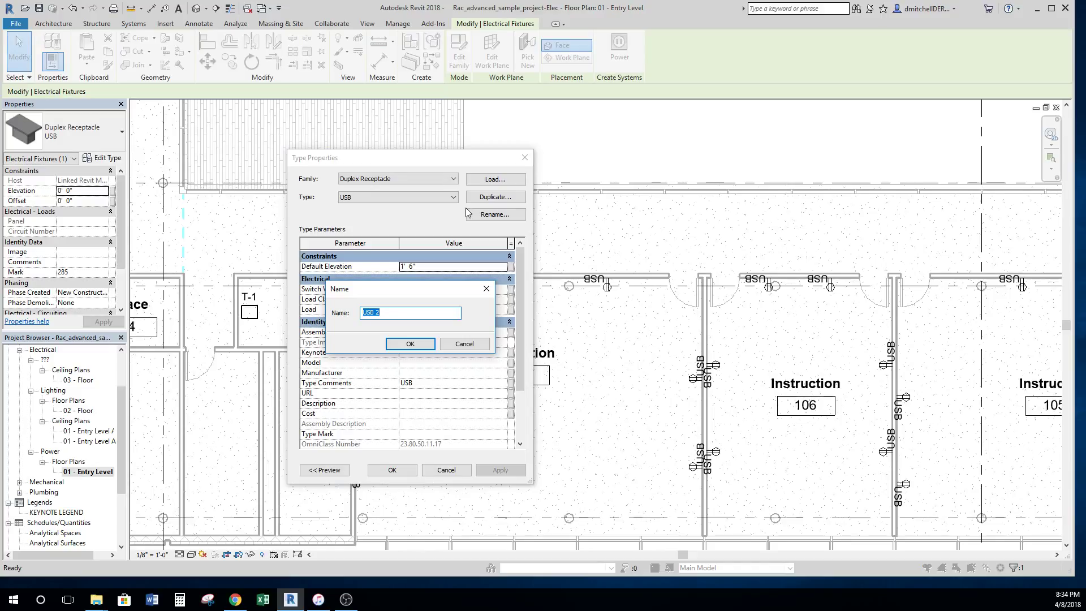
pyautogui.write('water cooler')
pyautogui.click(421, 346)
# Step: Set the water cooler type's Label parameter to WC, apply the type properties, and deselect the receptacle
pyautogui.scroll(-2, 460, 388)
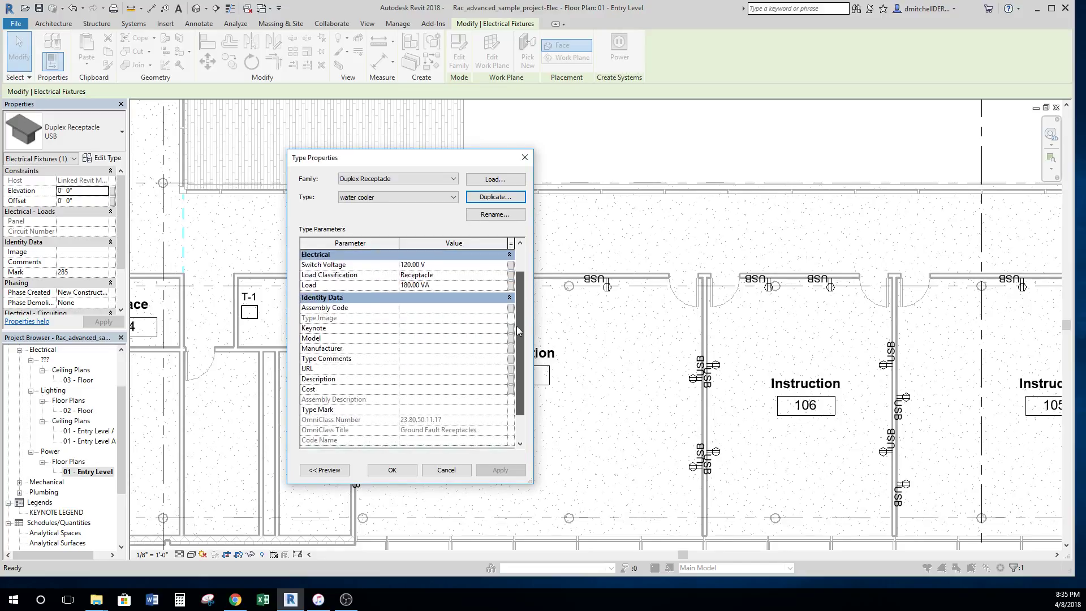
pyautogui.click(429, 431)
pyautogui.write('WC')
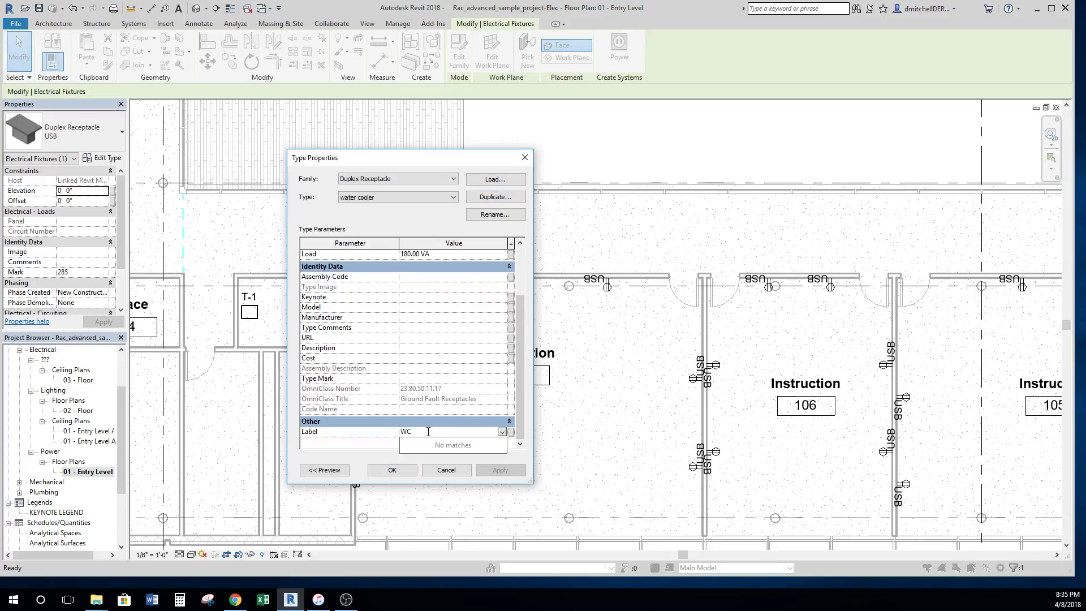
pyautogui.click(411, 470)
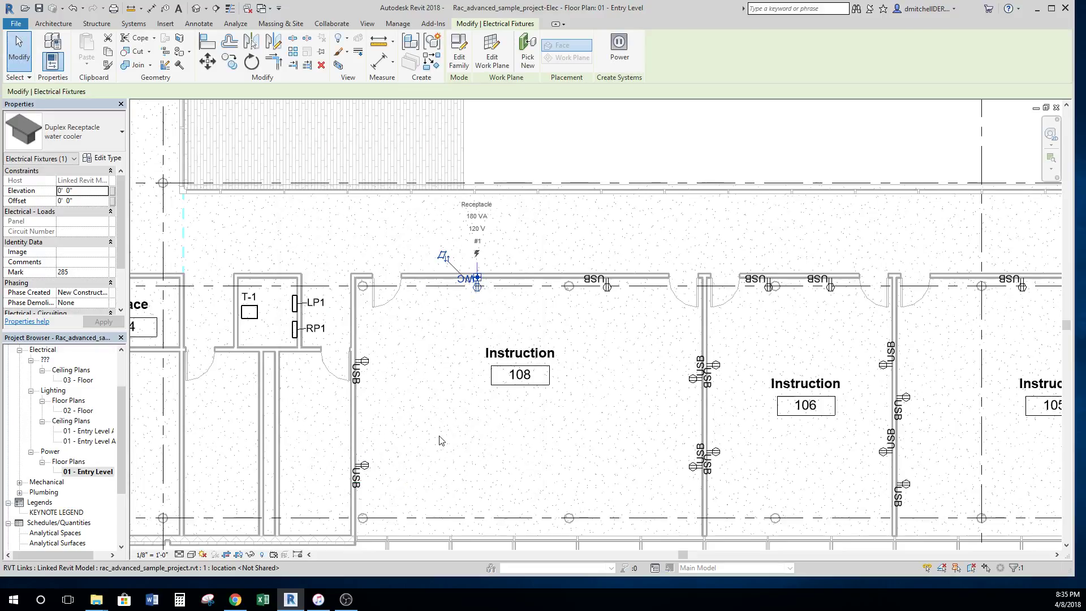
pyautogui.press('Escape')
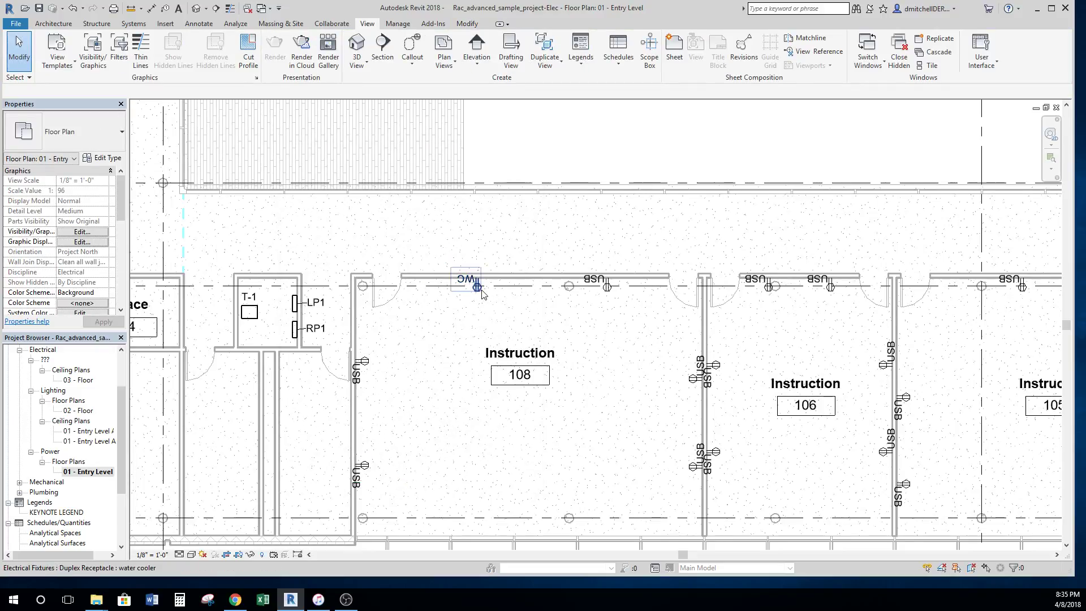
# Step: Select the WC-labelled water cooler receptacle on Instruction 108's corridor-side wall
pyautogui.moveTo(475, 325); pyautogui.dragTo(574, 334, button='middle')
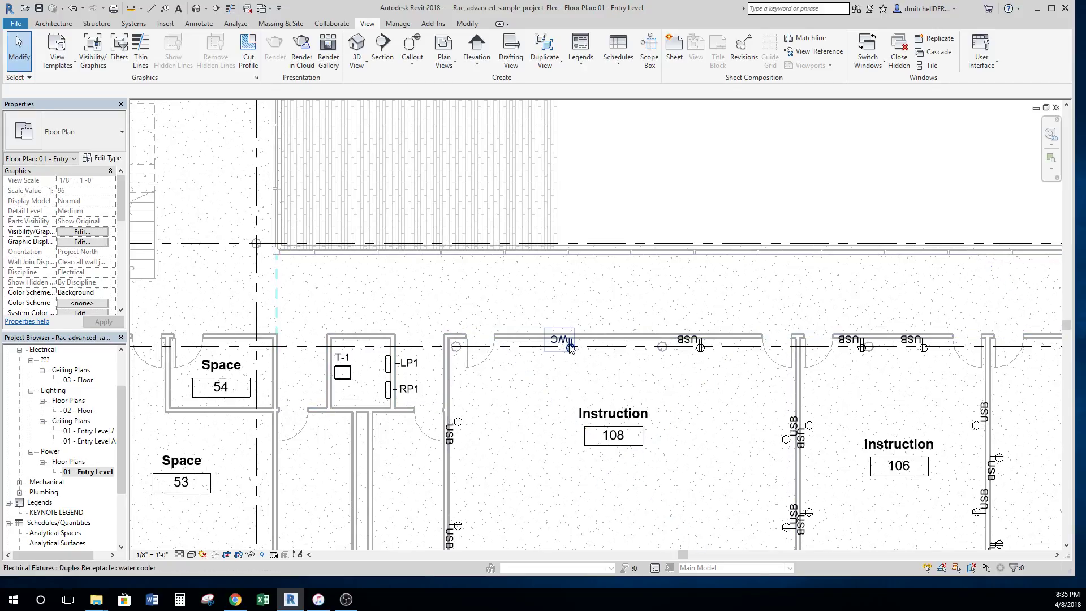
pyautogui.moveTo(626, 375); pyautogui.dragTo(785, 419, button='middle')
pyautogui.moveTo(574, 405); pyautogui.dragTo(446, 357, button='middle')
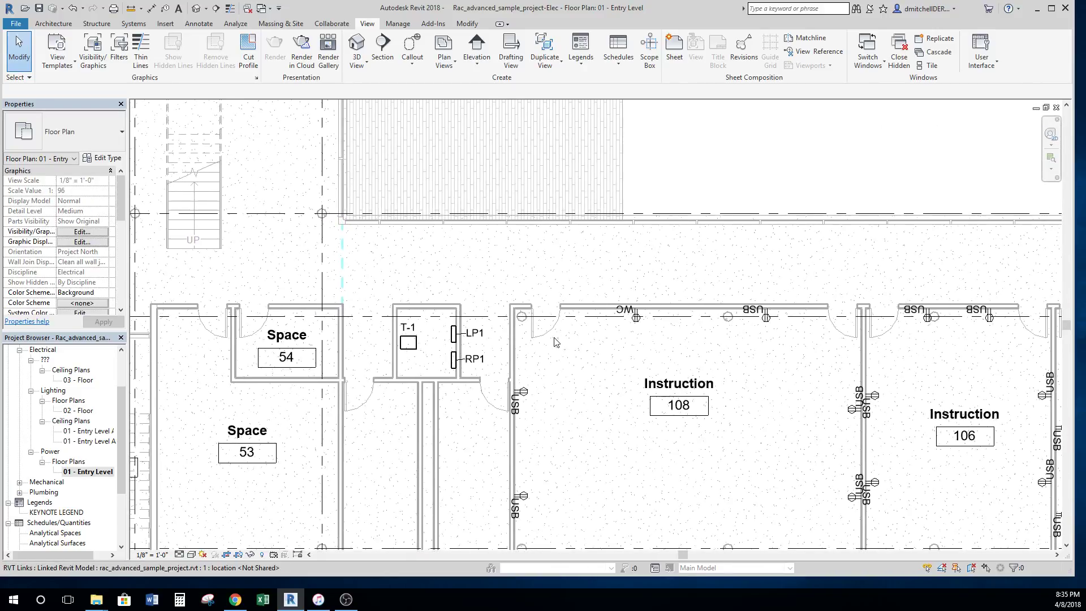
pyautogui.click(636, 318)
pyautogui.rightClick(636, 318)
pyautogui.press('Escape')
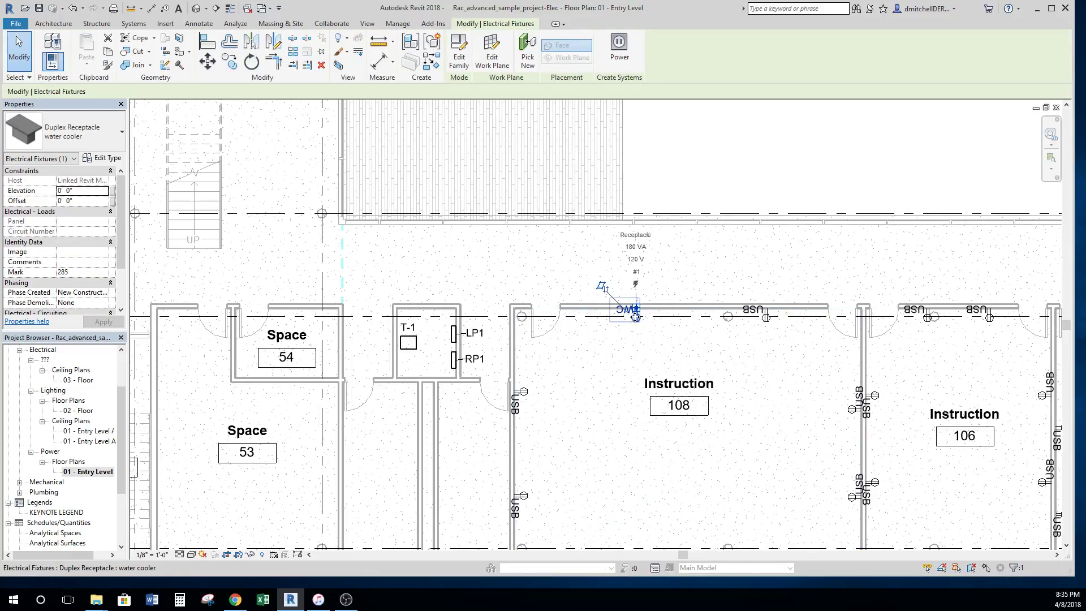
# Step: Change the water cooler type's load classification from the Receptacle class to Equipment in its type properties
pyautogui.click(105, 159)
pyautogui.click(503, 303)
pyautogui.click(508, 303)
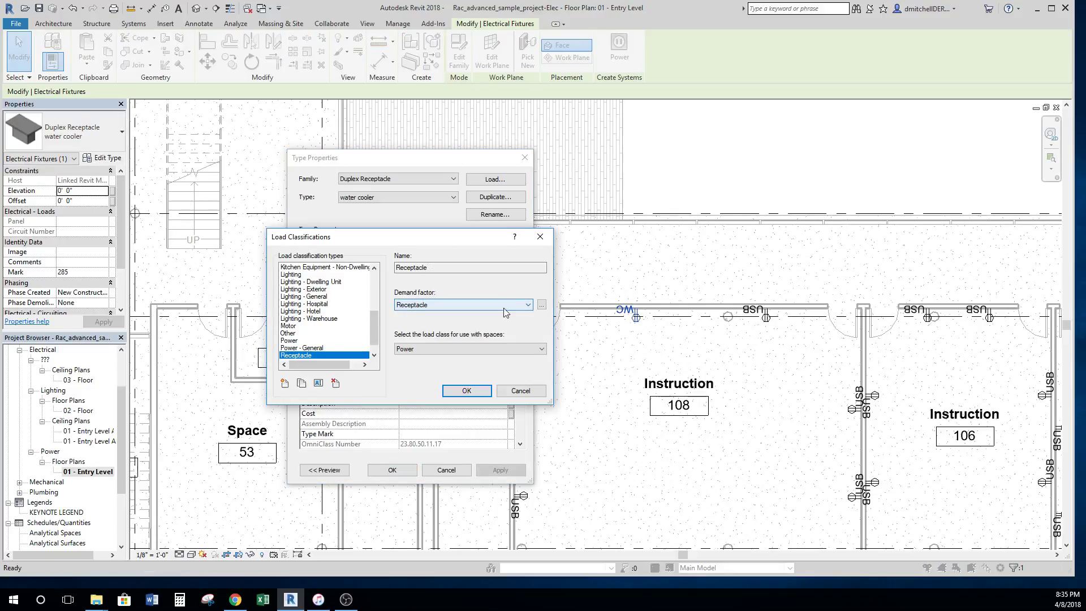
pyautogui.moveTo(371, 327); pyautogui.dragTo(371, 310)
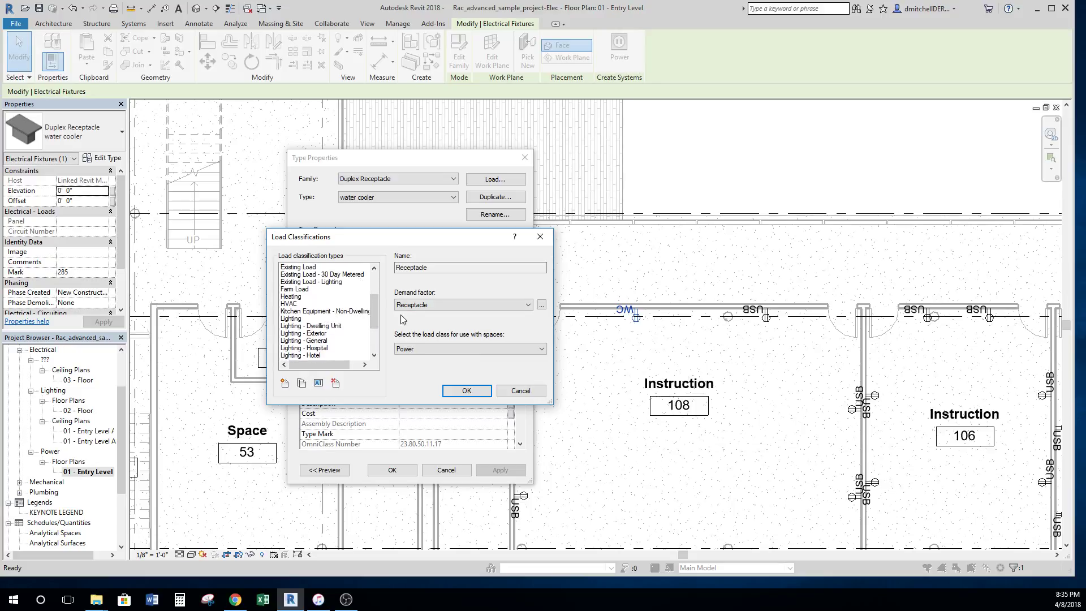
pyautogui.moveTo(376, 314); pyautogui.dragTo(376, 300)
pyautogui.click(295, 304)
pyautogui.click(465, 391)
# Step: Set the water cooler type's Load to 1200 VA, accept the type properties, and clear the selection
pyautogui.click(458, 311)
pyautogui.write('1200')
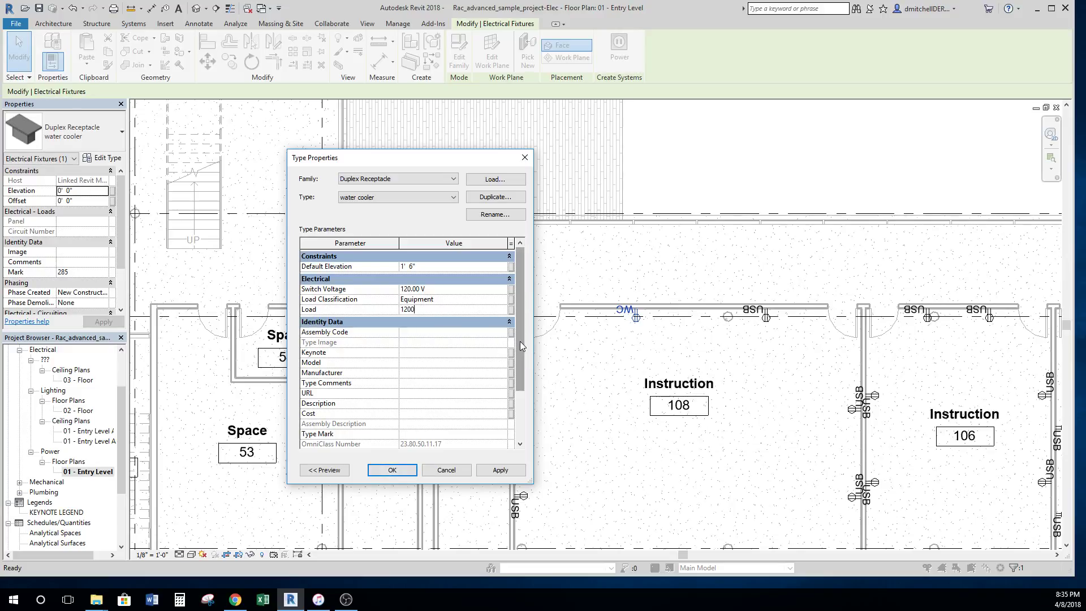
pyautogui.scroll(-2, 520, 341)
pyautogui.click(392, 470)
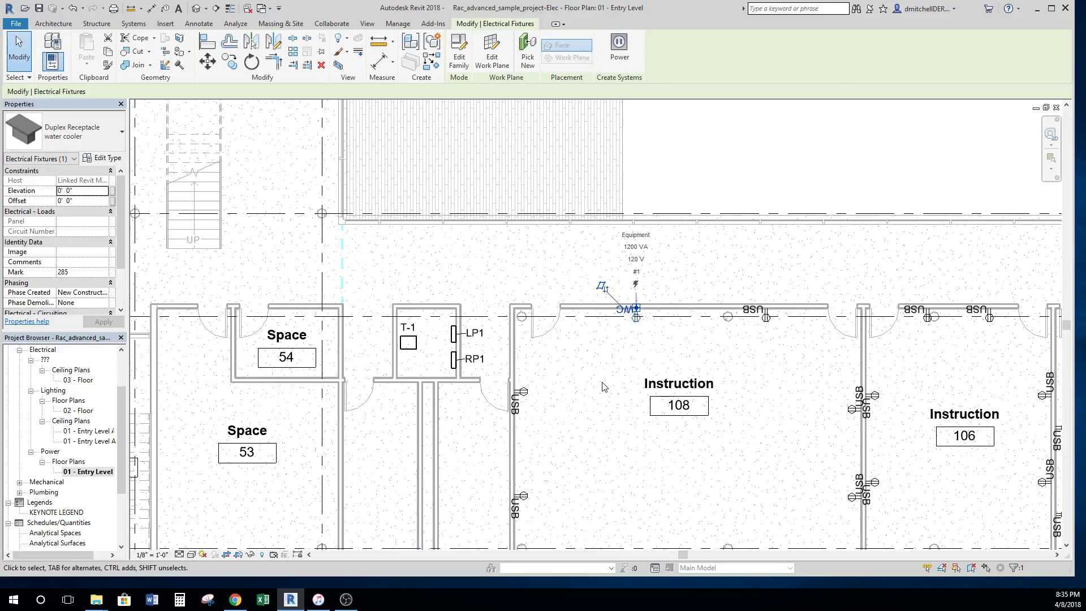
pyautogui.click(604, 386)
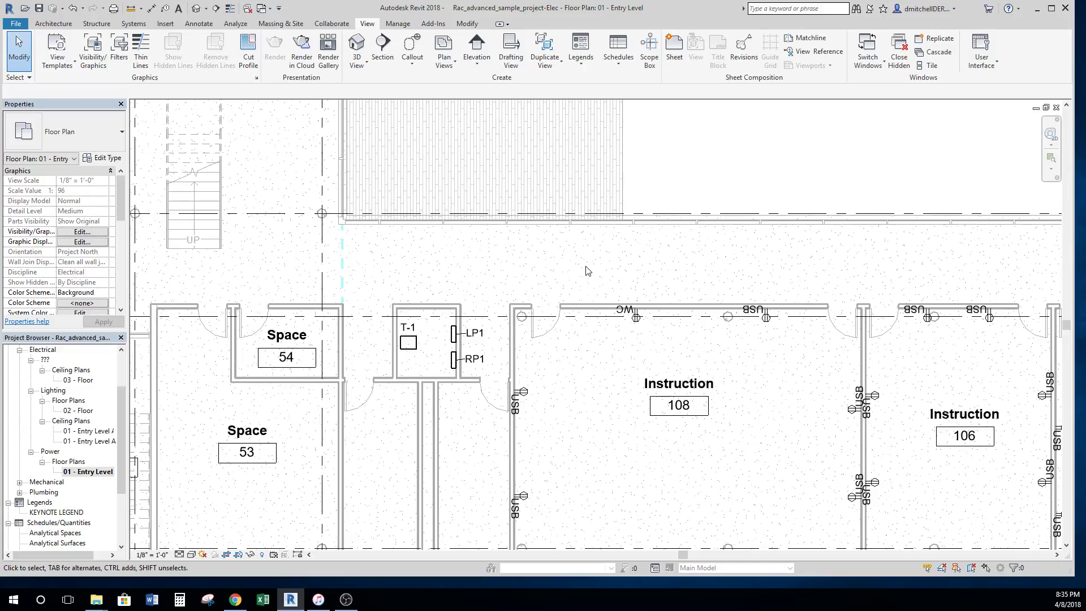
# Step: Review the instance properties of the WC receptacle on Instruction 108's corridor-side wall, including its circuiting data, and deselect it
pyautogui.moveTo(587, 273); pyautogui.dragTo(758, 316, button='middle')
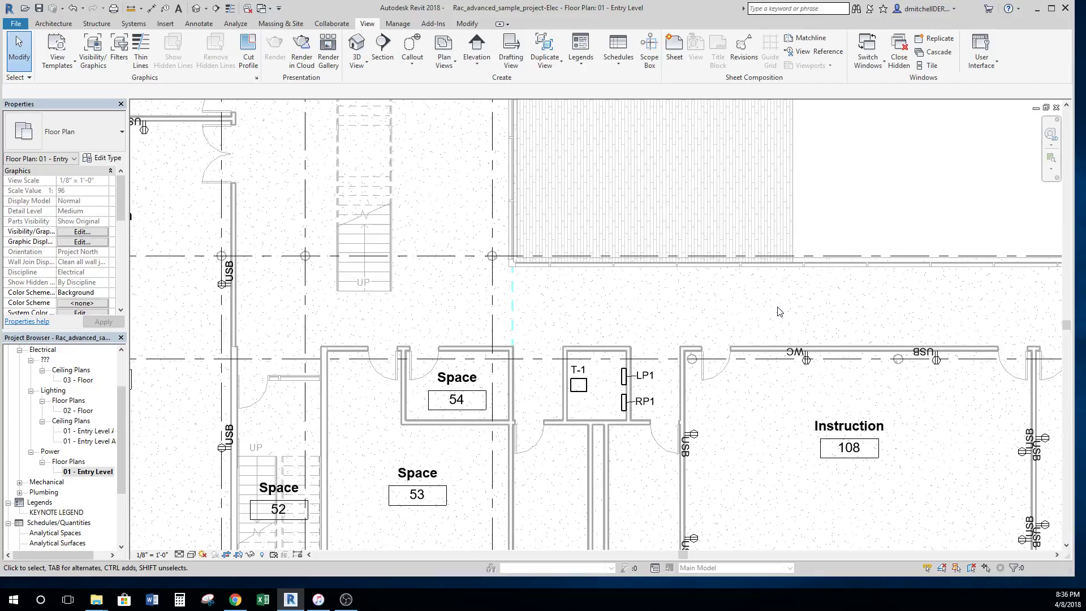
pyautogui.moveTo(772, 306); pyautogui.dragTo(578, 173, button='middle')
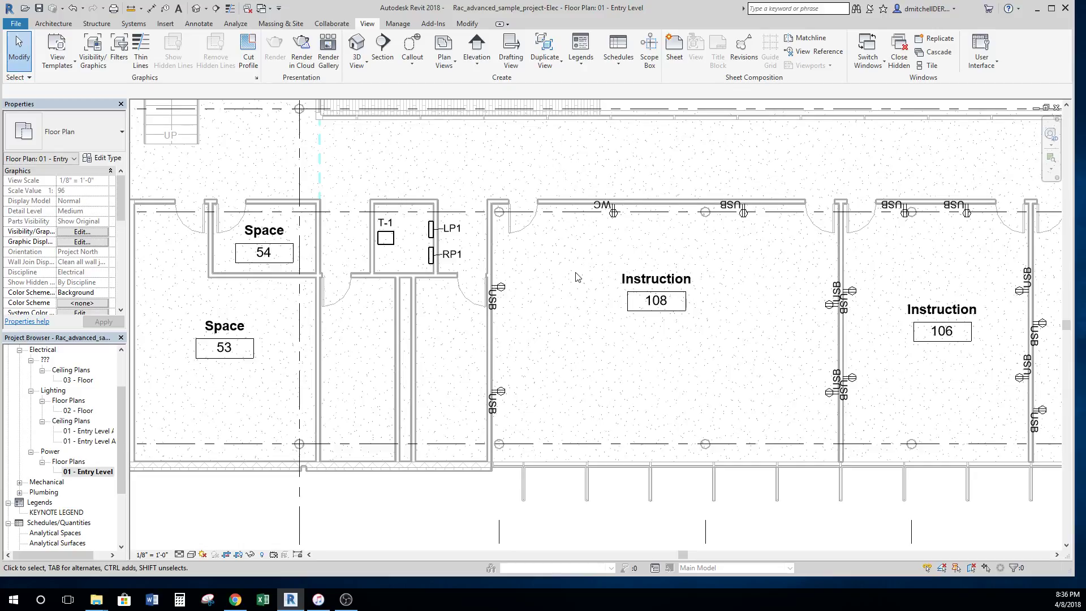
pyautogui.click(614, 209)
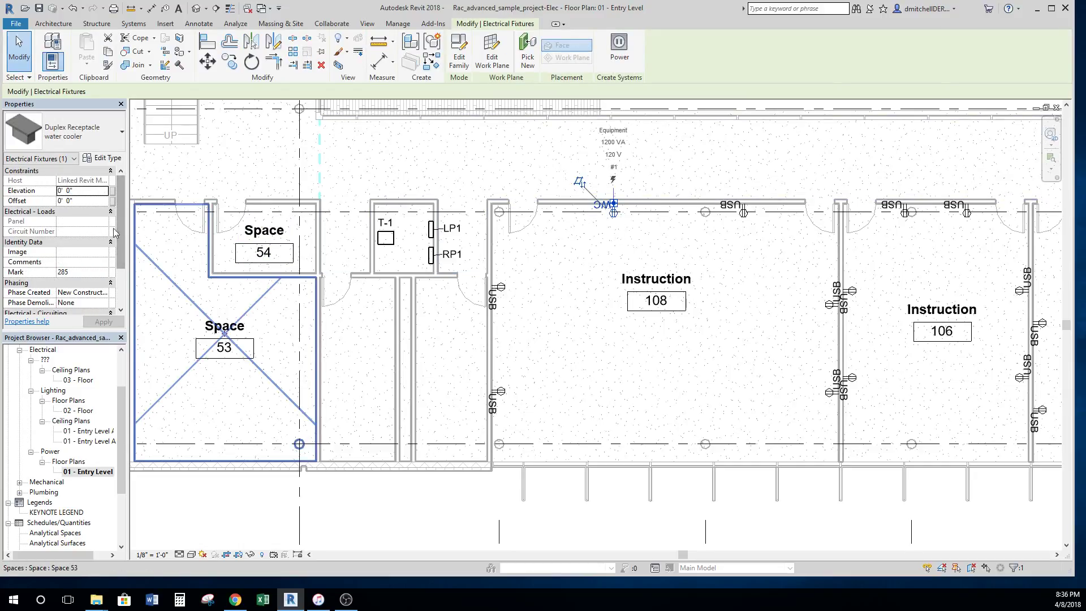
pyautogui.scroll(-1, 125, 249)
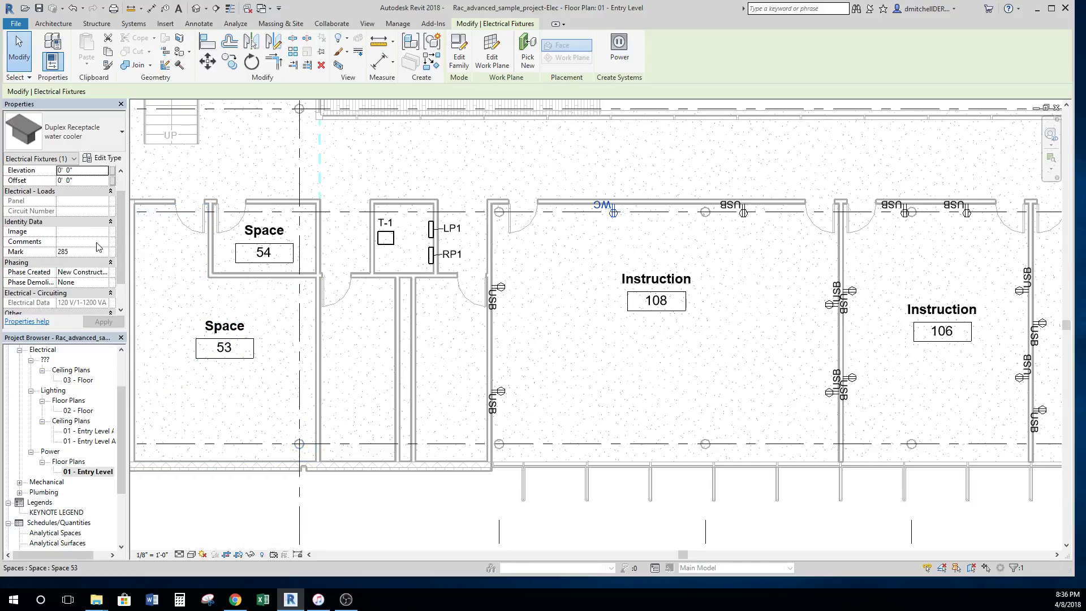
pyautogui.scroll(-3, 113, 253)
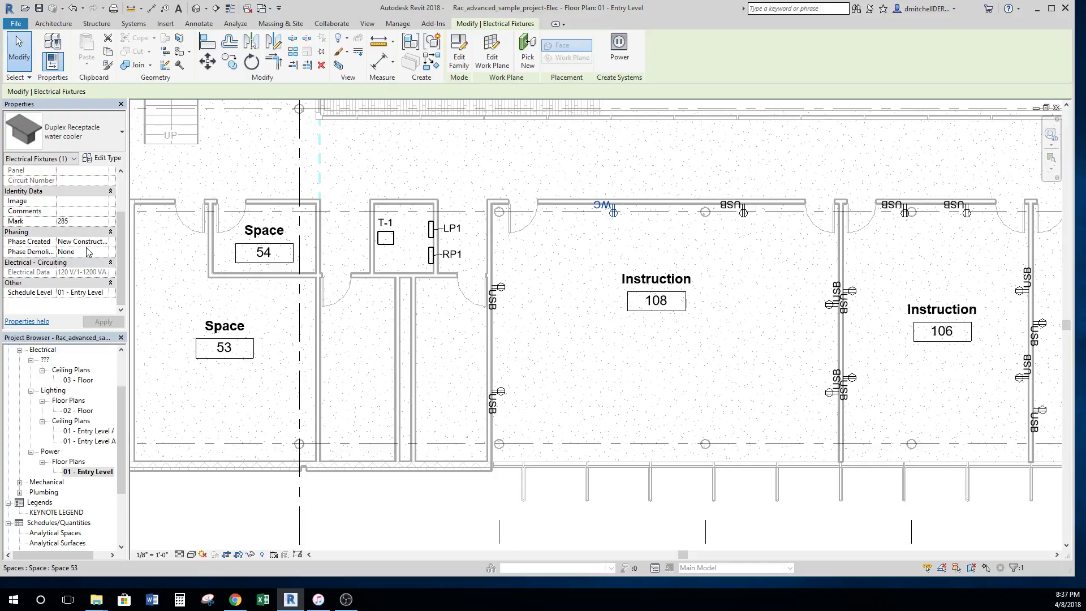
pyautogui.click(524, 287)
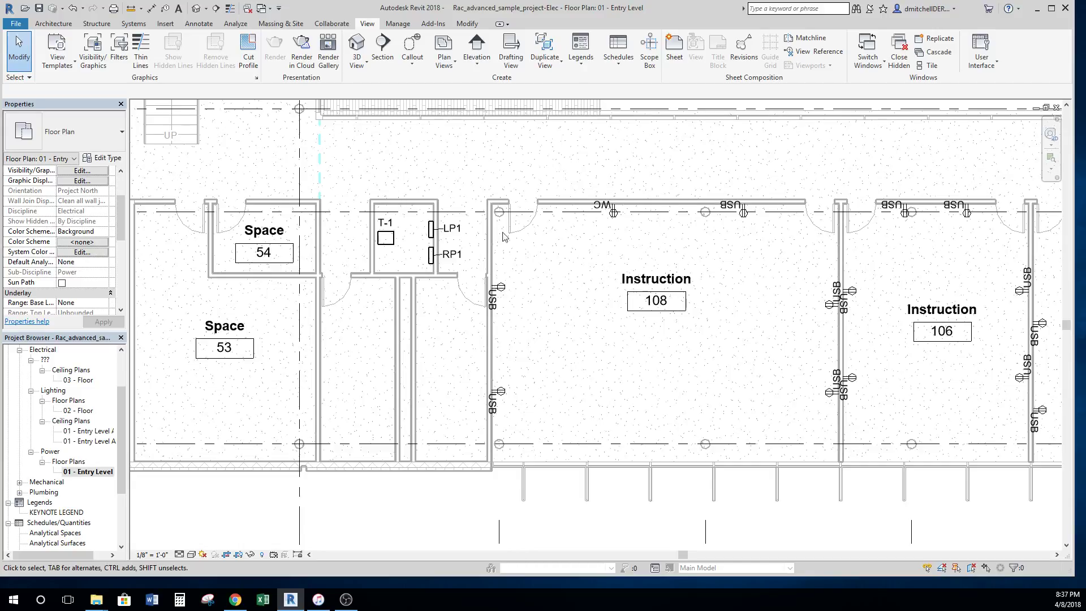
# Step: Inspect the types available for the WC receptacle in Instruction 108 without changing its type, and clear the selection
pyautogui.click(614, 208)
pyautogui.click(102, 142)
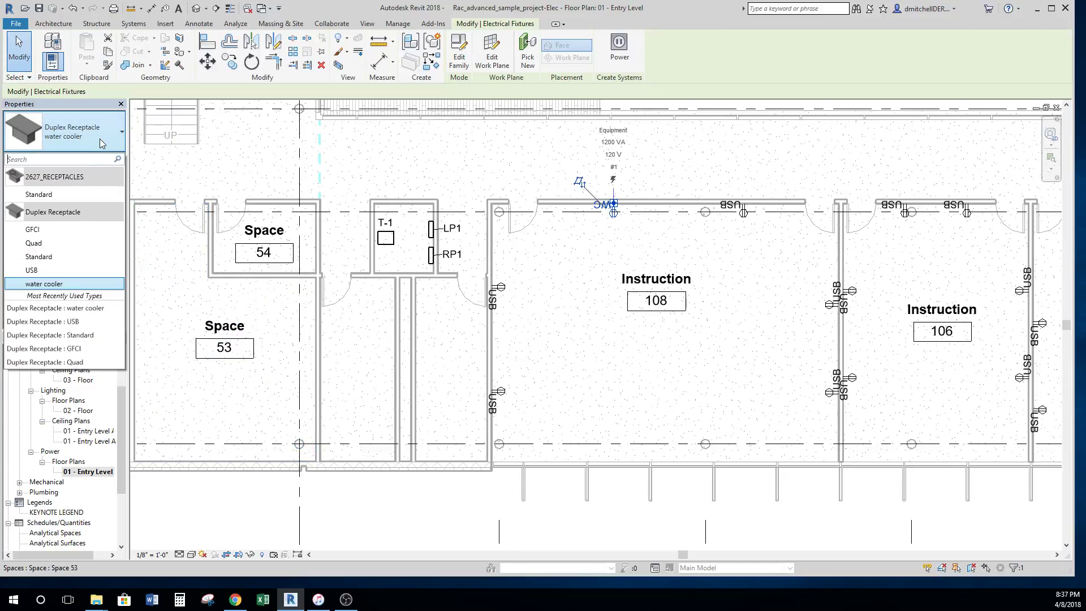
pyautogui.click(650, 392)
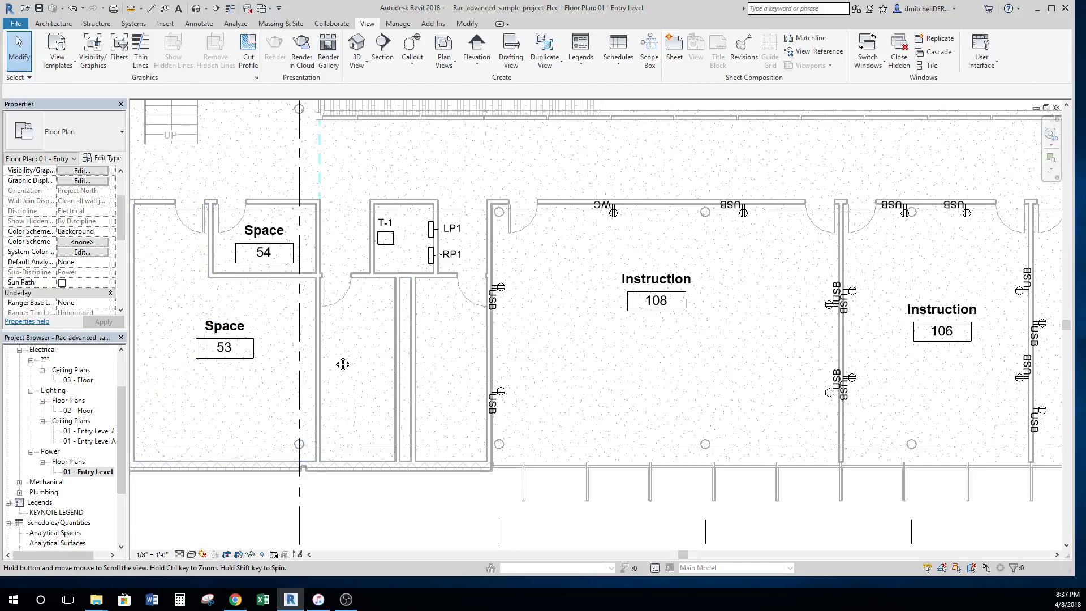
pyautogui.moveTo(341, 364); pyautogui.dragTo(181, 369, button='middle')
pyautogui.scroll(1, 301, 382)
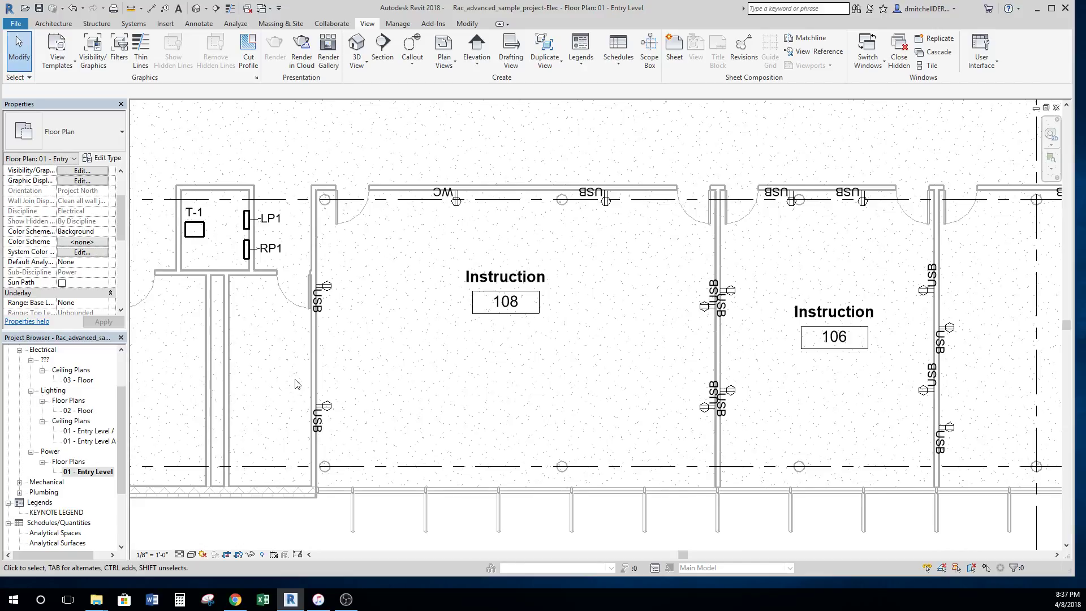